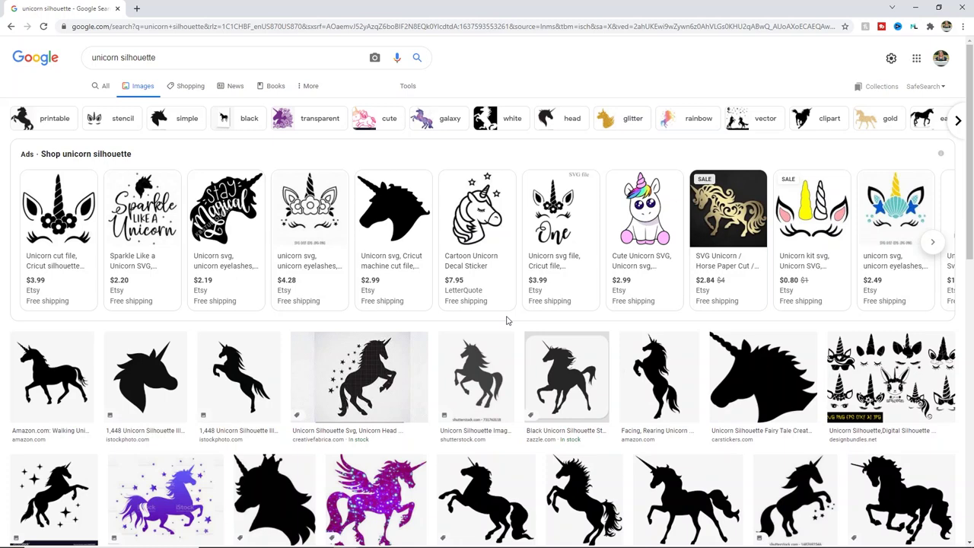
# Look through the unicorn silhouette image results for a solid, simple shape suitable for cutting.
pyautogui.scroll(-3, 292, 350)
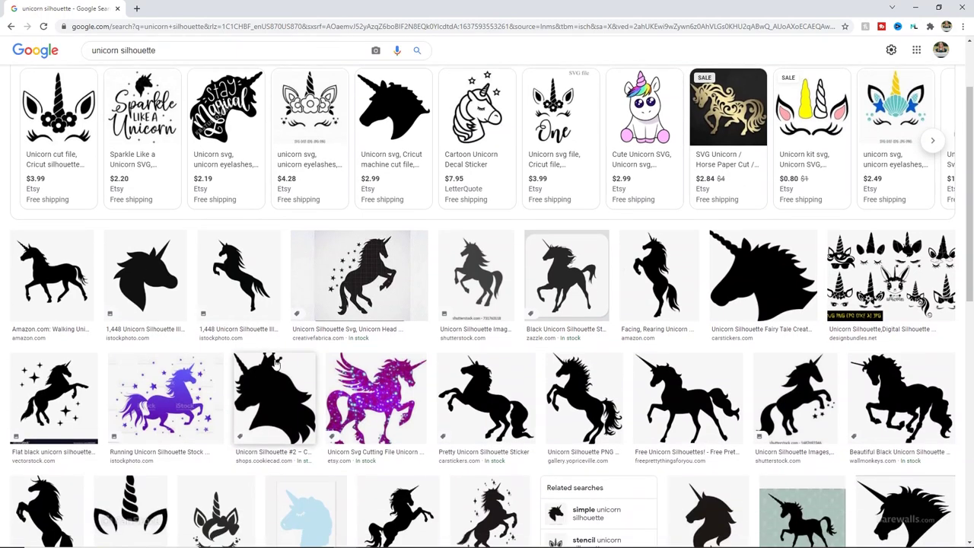
pyautogui.scroll(-2, 292, 350)
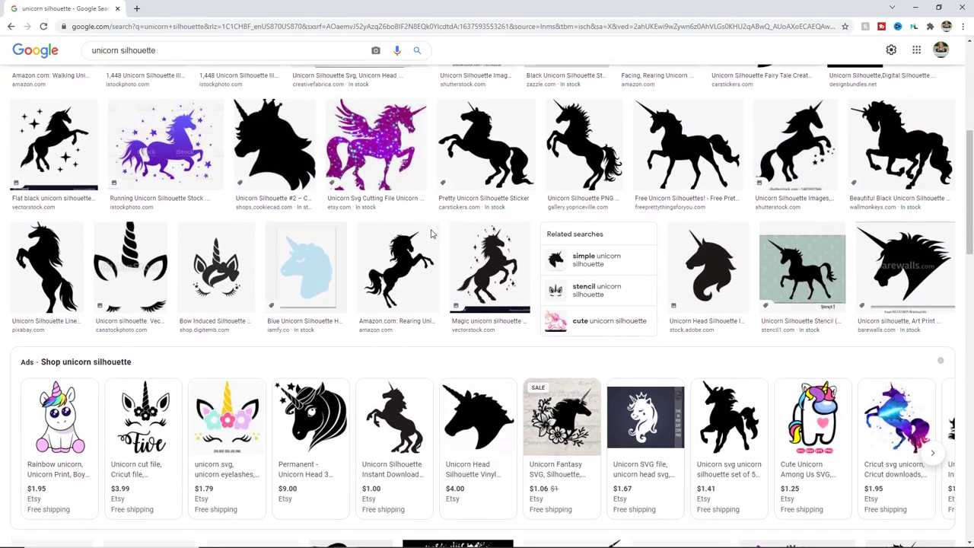
pyautogui.scroll(-4, 447, 189)
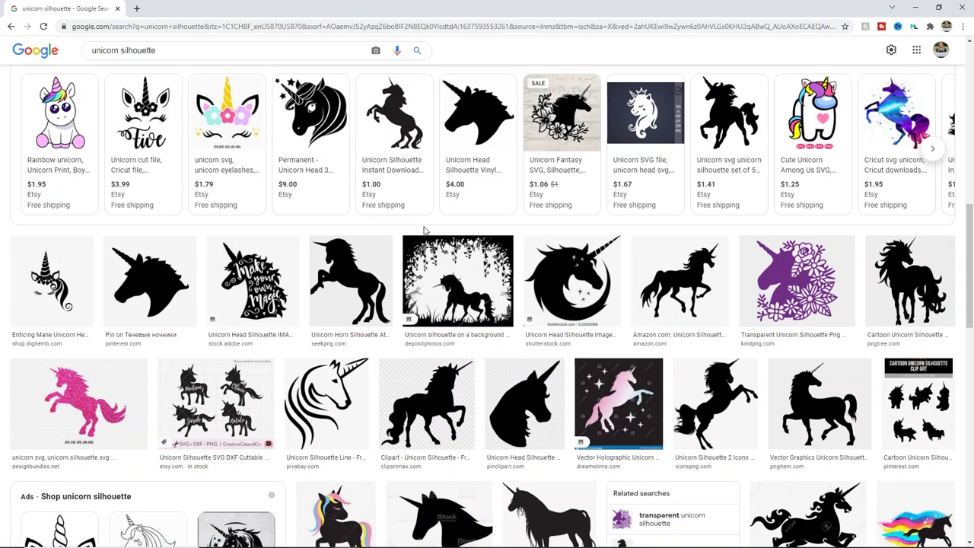
pyautogui.scroll(-4, 425, 230)
pyautogui.scroll(-5, 428, 224)
pyautogui.scroll(-1, 428, 224)
pyautogui.scroll(-3, 428, 223)
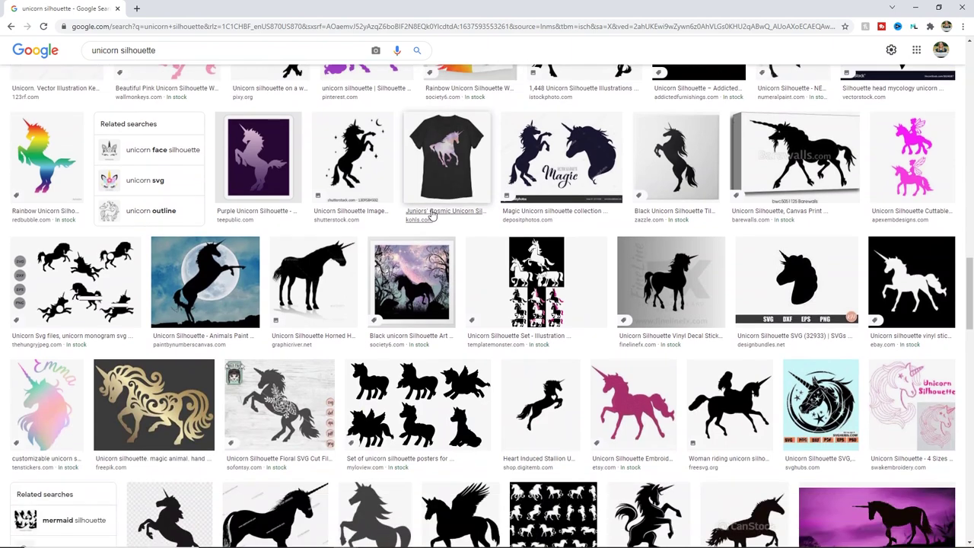
pyautogui.scroll(-2, 431, 215)
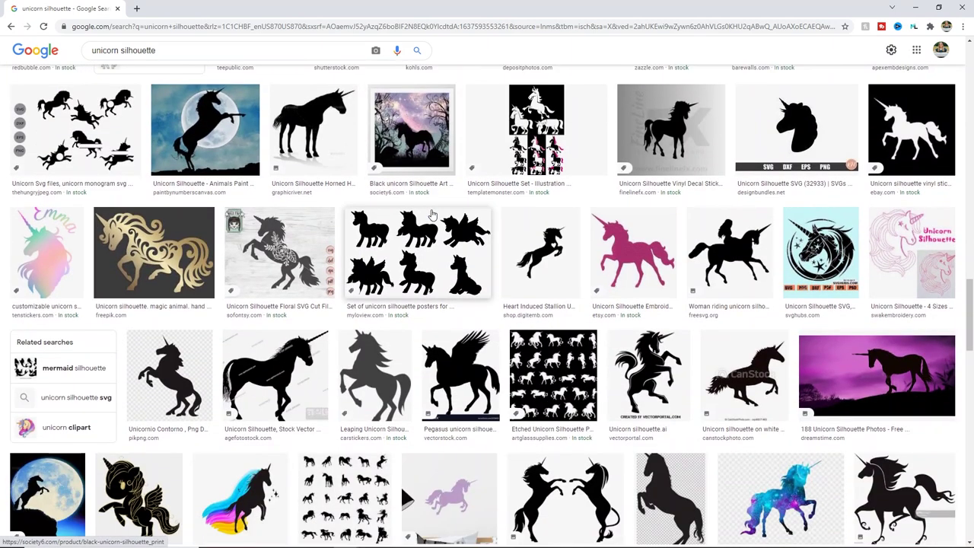
pyautogui.scroll(-1, 432, 216)
pyautogui.scroll(-3, 431, 216)
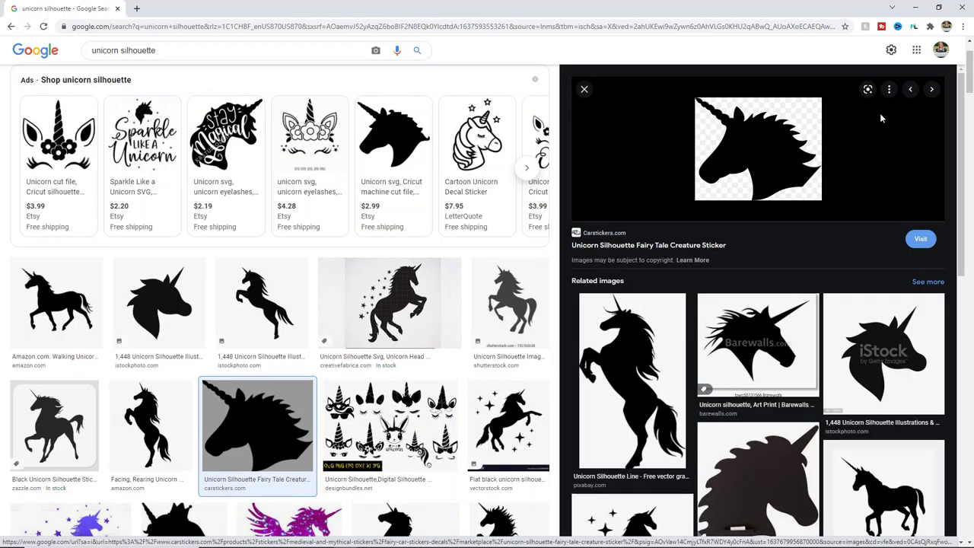
# Save the enlarged unicorn head silhouette as a PNG named unicorn in the Desktop's Cricut folder.
pyautogui.rightClick(764, 157)
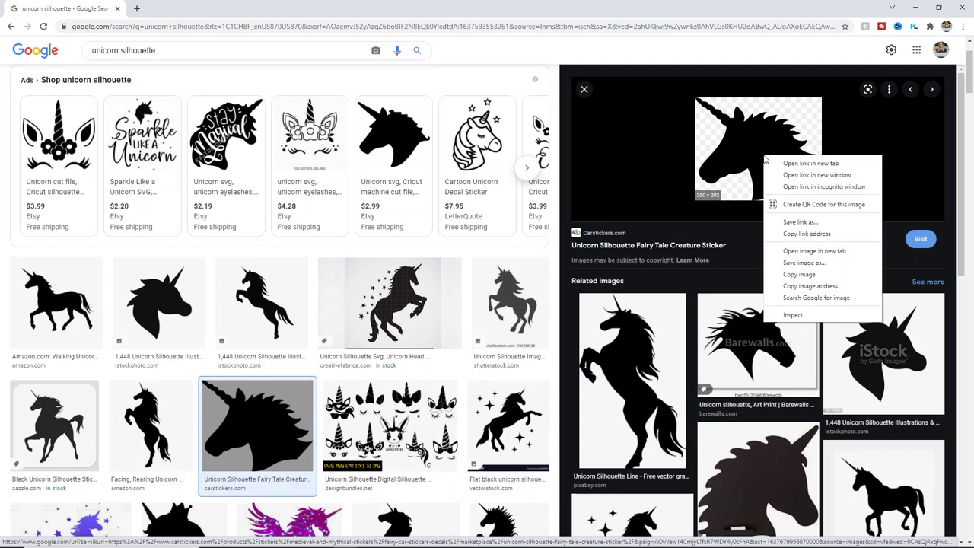
pyautogui.click(792, 262)
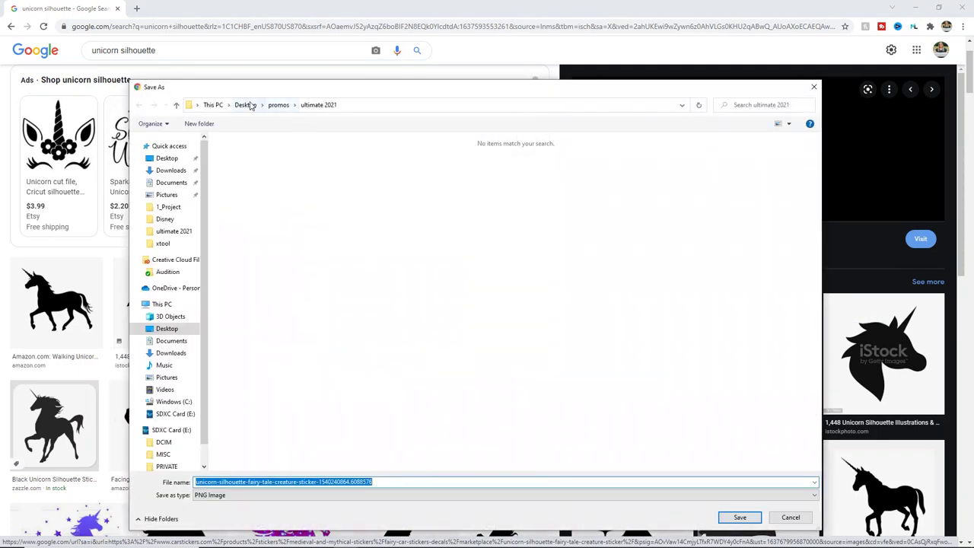
pyautogui.click(246, 105)
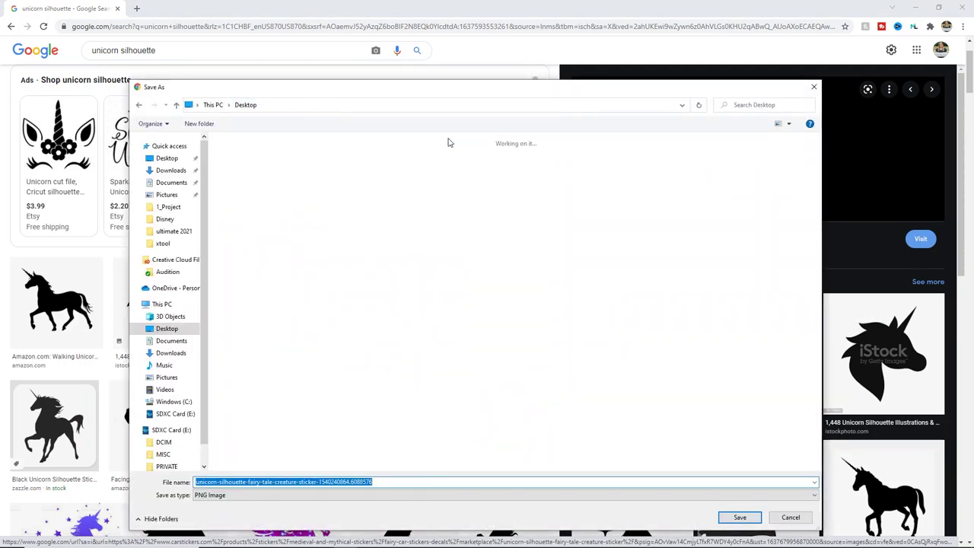
pyautogui.click(736, 169)
pyautogui.doubleClick(737, 169)
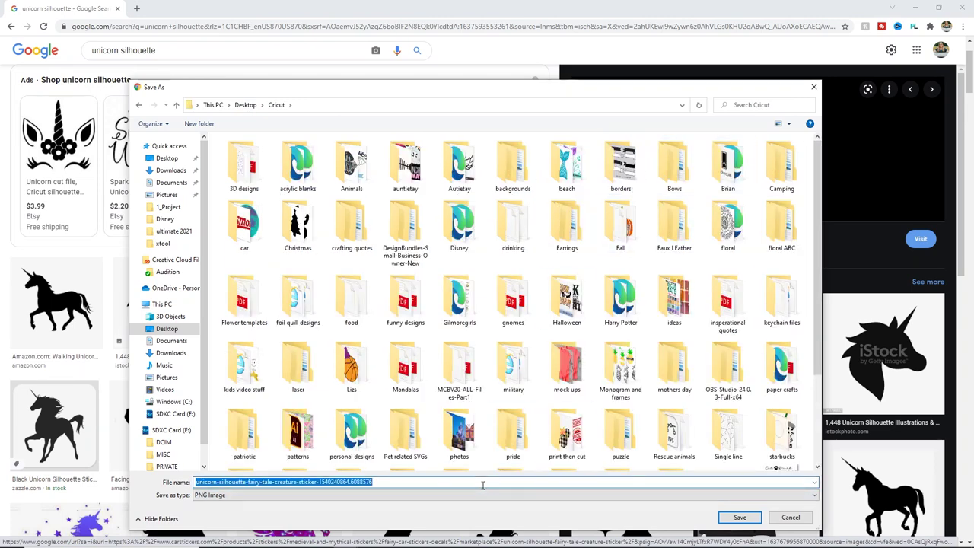
pyautogui.write('un')
pyautogui.press('BackSpace')
pyautogui.press('BackSpace')
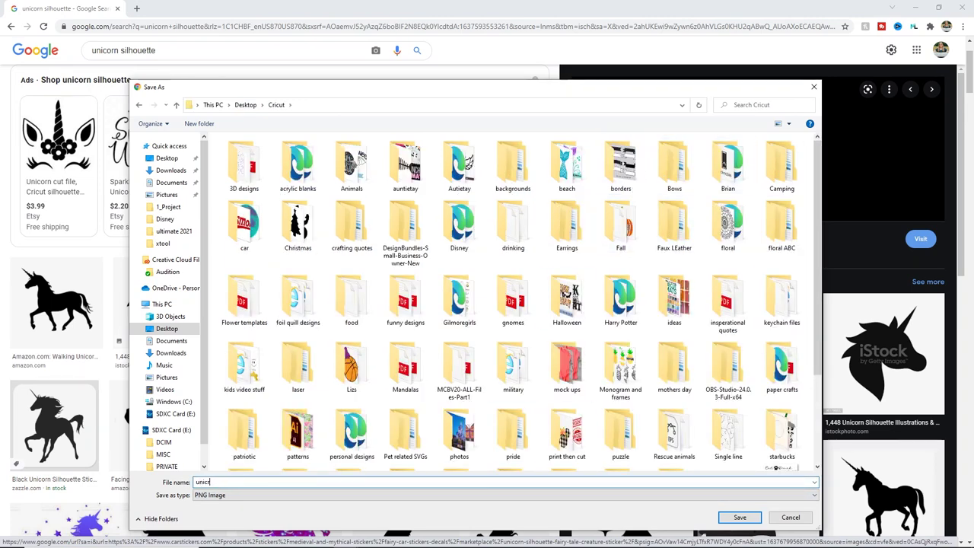
pyautogui.press('Return')
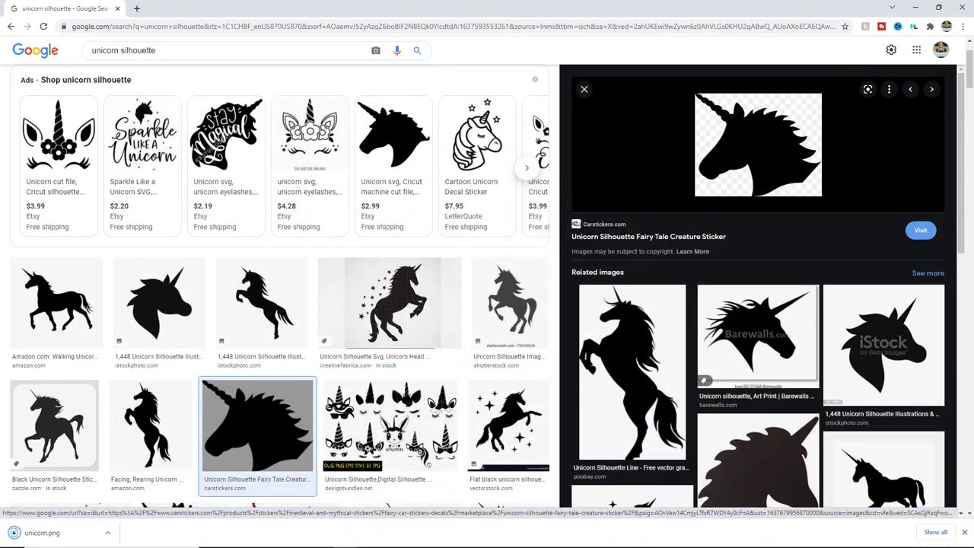
# Switch to Cricut Design Space and load the unicorn image from the Desktop's Cricut folder for upload.
pyautogui.hotkey('alt', 'Tab')
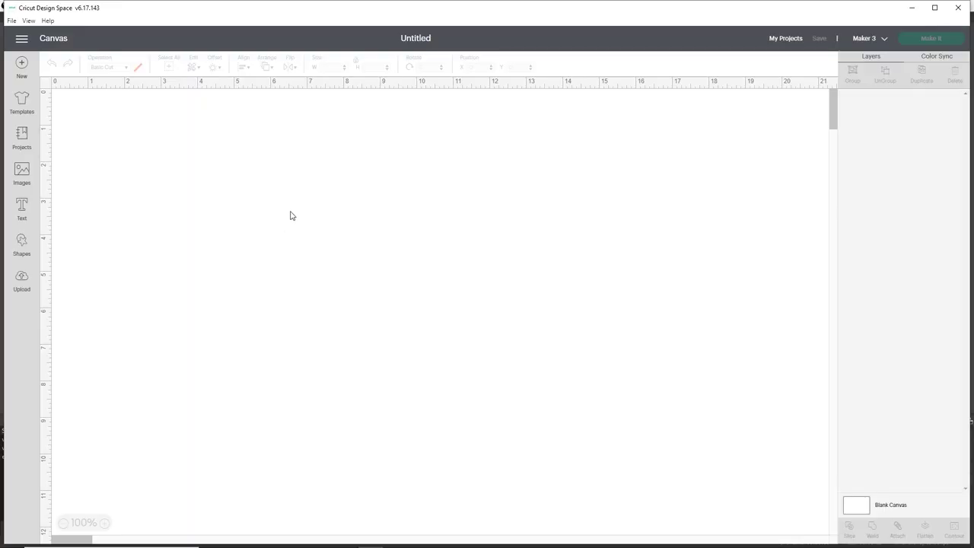
pyautogui.click(23, 283)
pyautogui.click(284, 270)
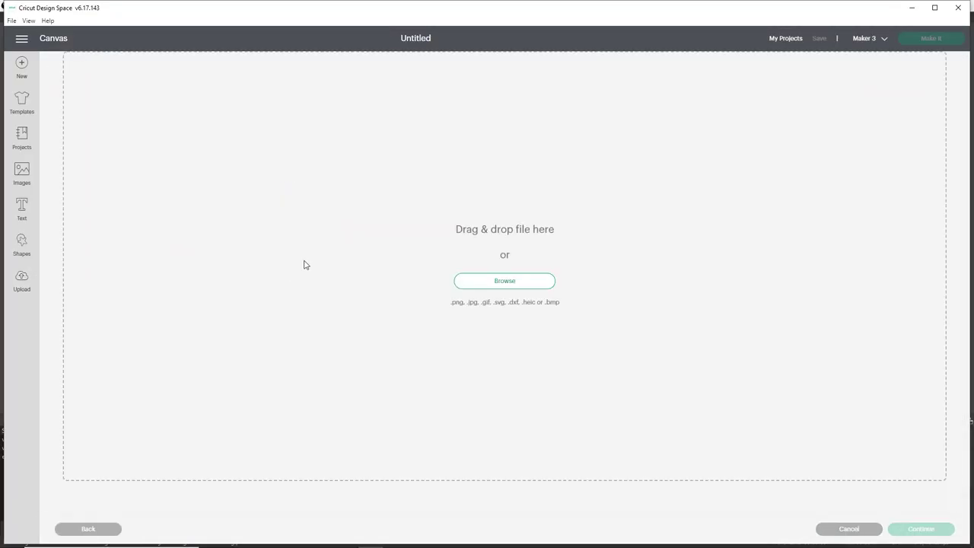
pyautogui.click(492, 283)
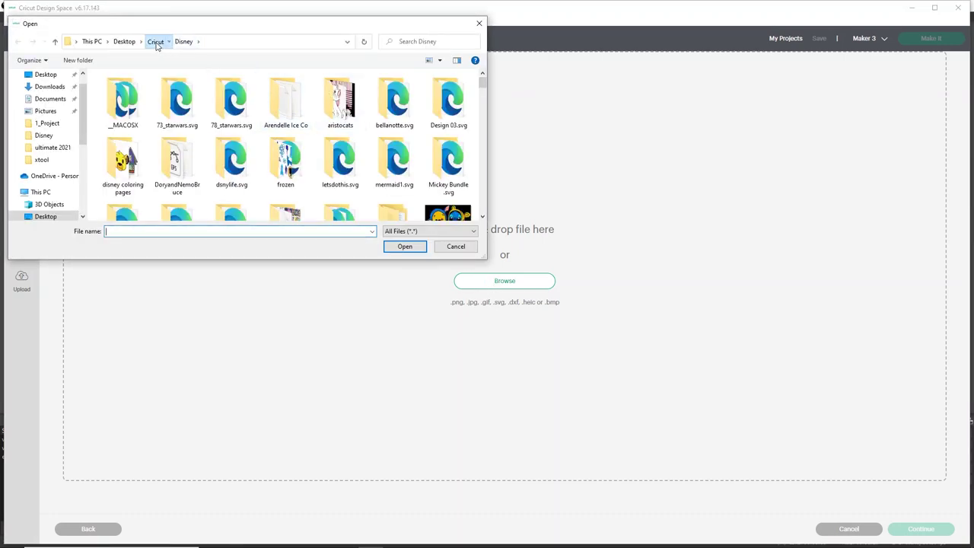
pyautogui.click(156, 42)
pyautogui.scroll(-10, 281, 114)
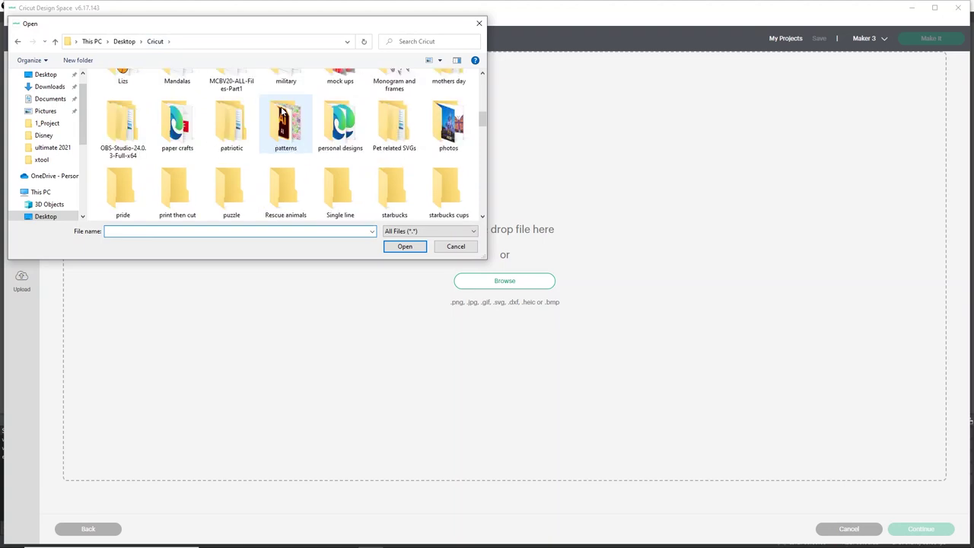
pyautogui.scroll(-15, 281, 110)
pyautogui.scroll(-10, 281, 110)
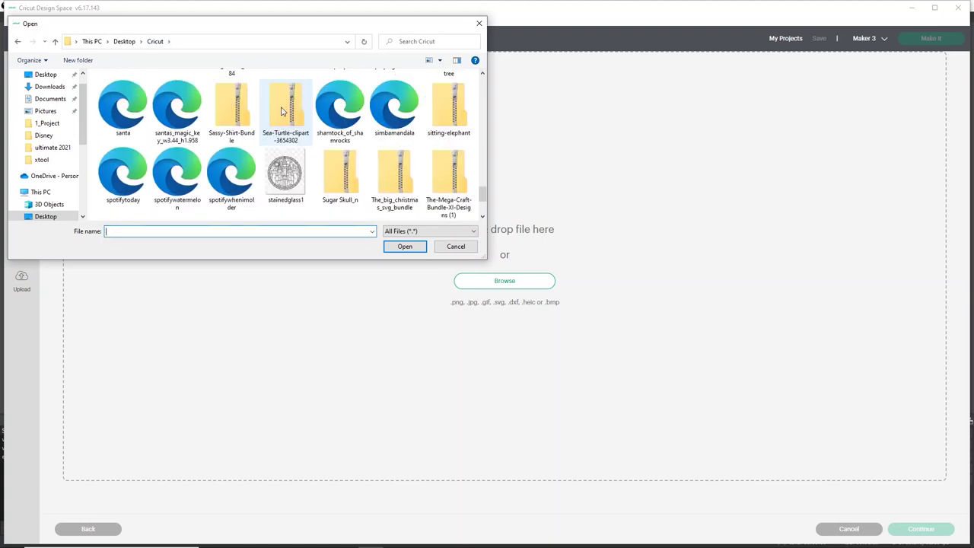
pyautogui.scroll(-2, 281, 111)
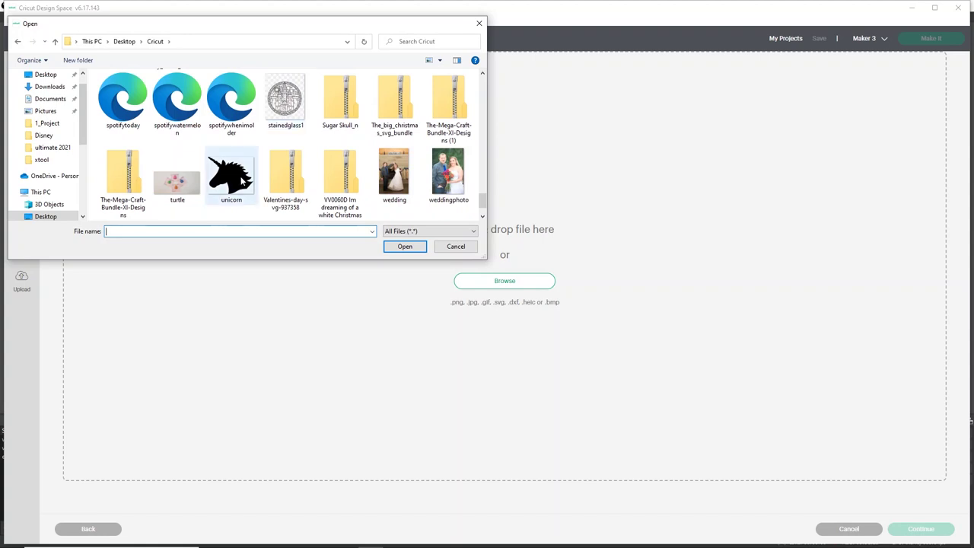
pyautogui.doubleClick(241, 179)
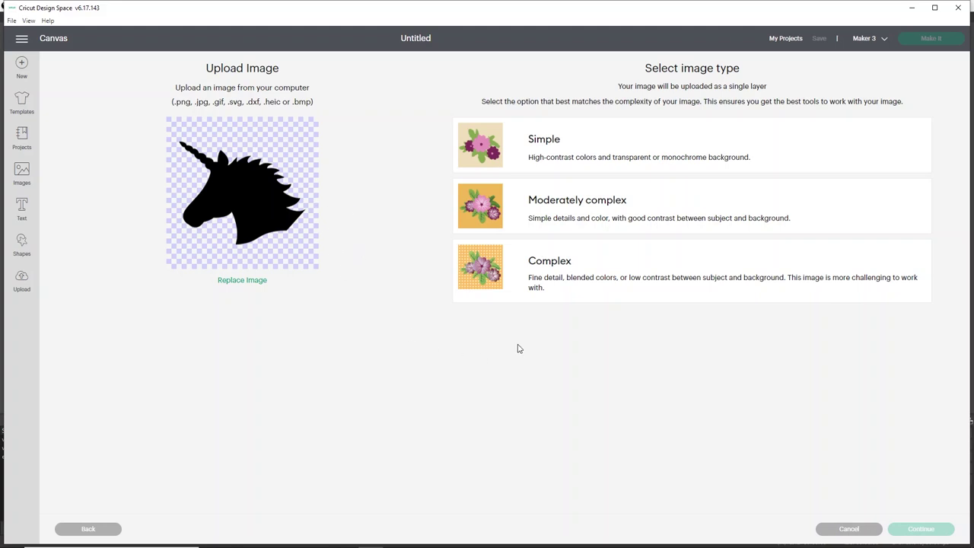
# Set the unicorn's image type to Complex, then preview its cut shape and accept it without removing anything.
pyautogui.click(597, 270)
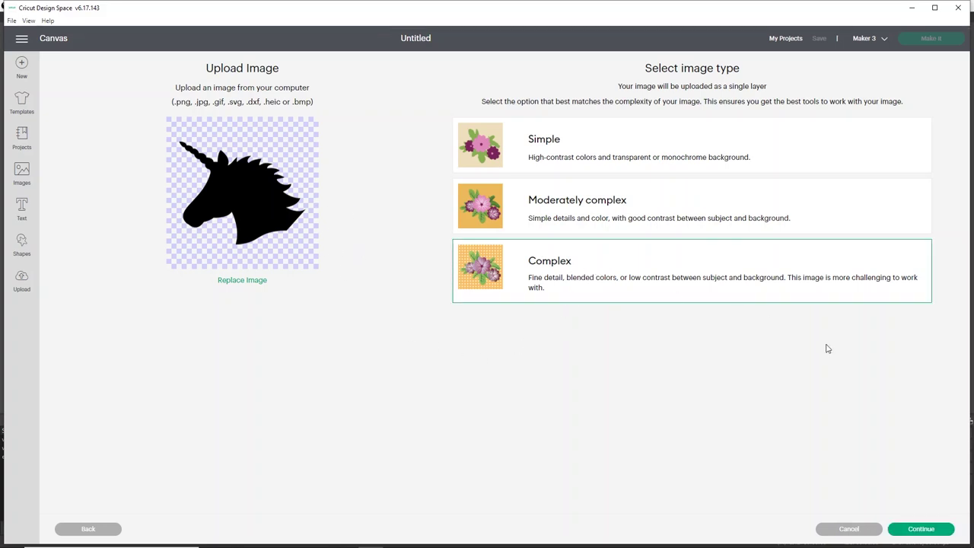
pyautogui.click(916, 529)
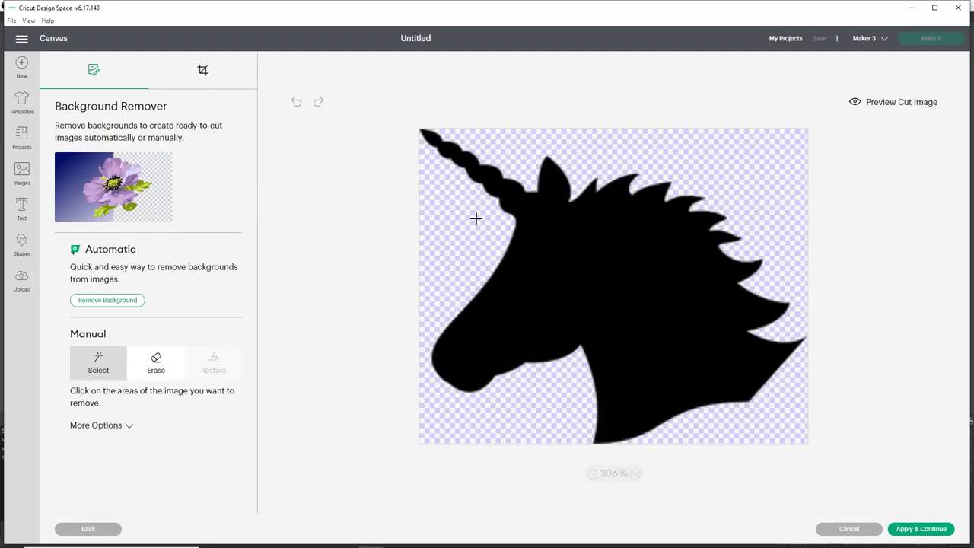
pyautogui.click(921, 109)
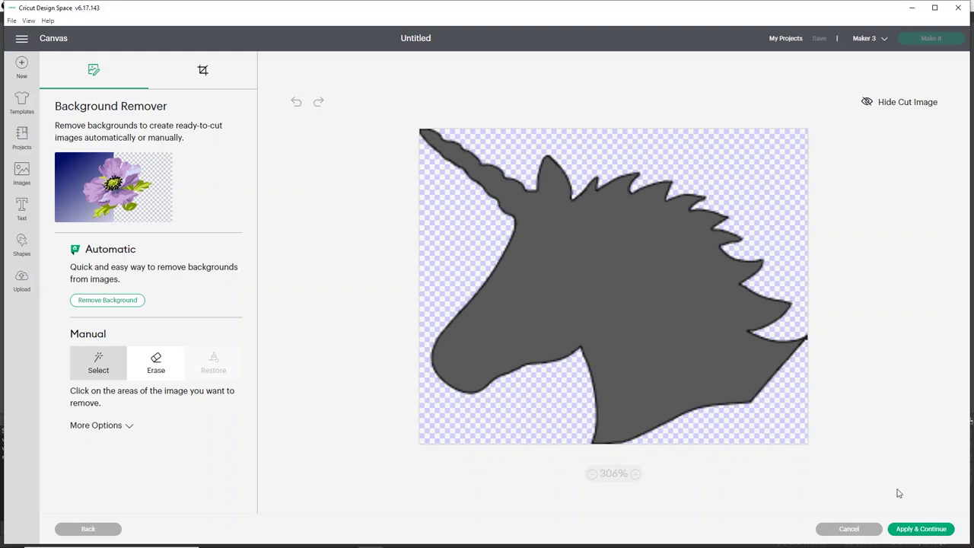
pyautogui.click(910, 528)
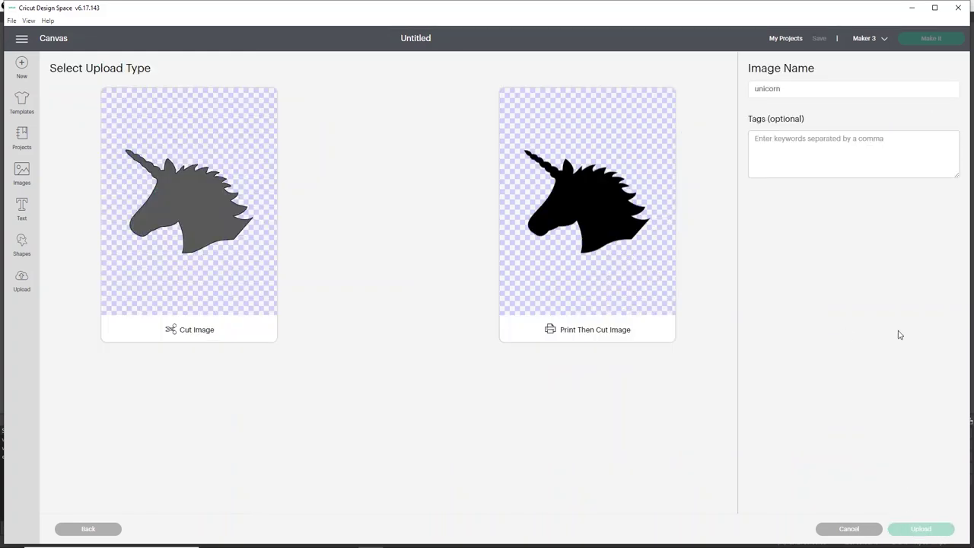
# Upload the unicorn as a Cut Image and add it to the canvas.
pyautogui.click(233, 269)
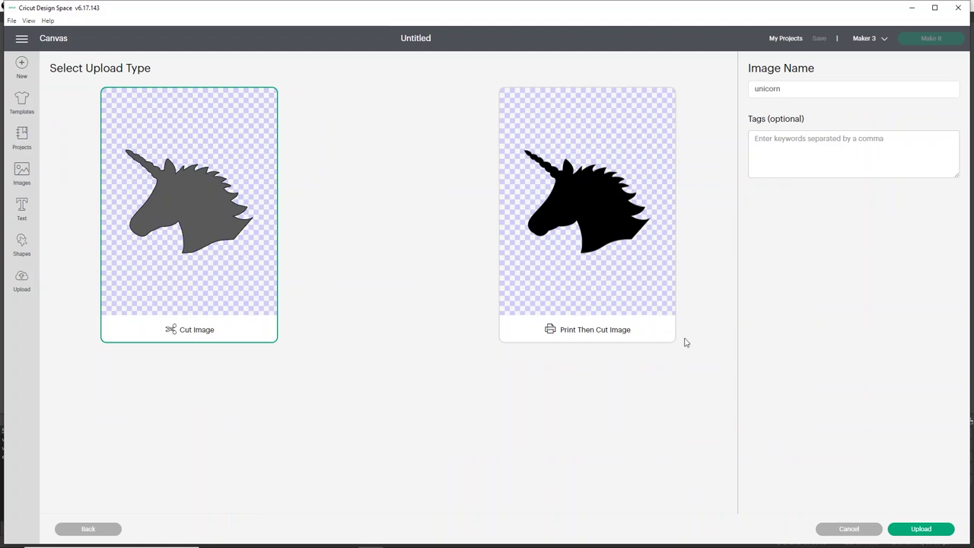
pyautogui.click(909, 530)
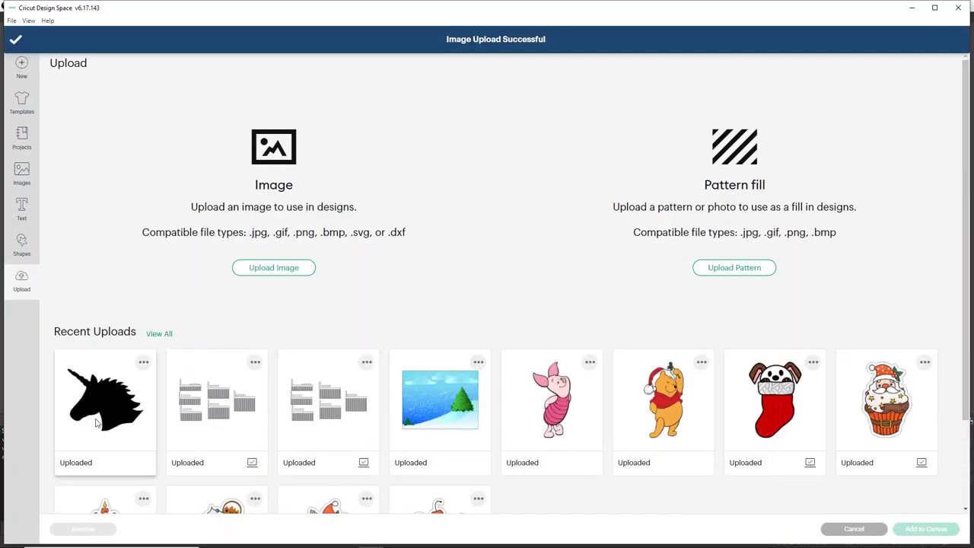
pyautogui.click(90, 426)
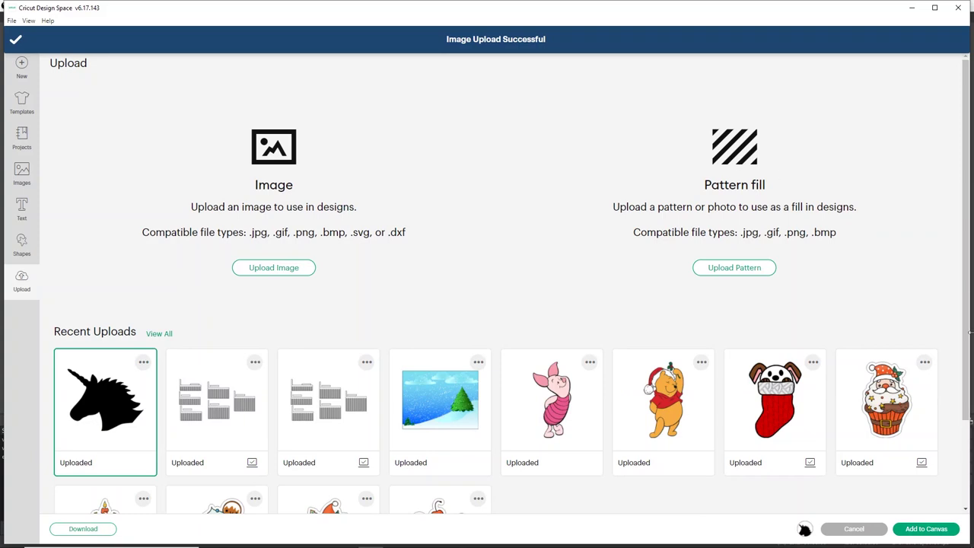
pyautogui.click(926, 529)
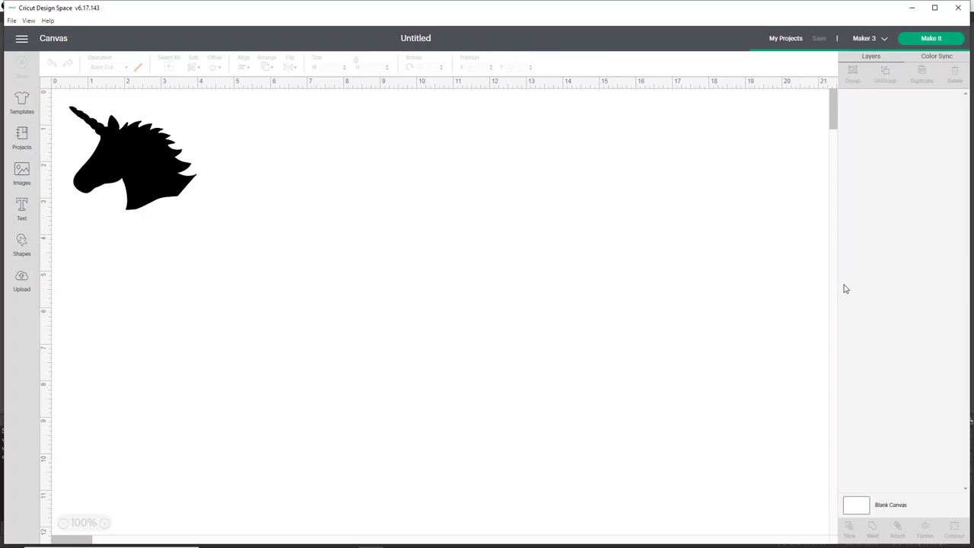
# Enlarge the unicorn to about 7.2 by 5.85 inches and place it at about X 3.5, Y 0.8.
pyautogui.moveTo(145, 185); pyautogui.dragTo(249, 249)
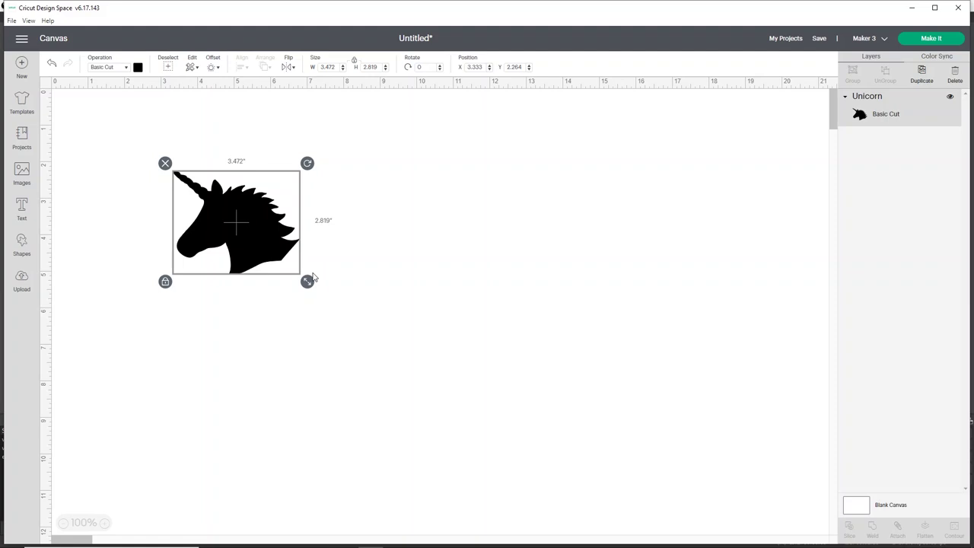
pyautogui.moveTo(309, 284); pyautogui.dragTo(374, 397)
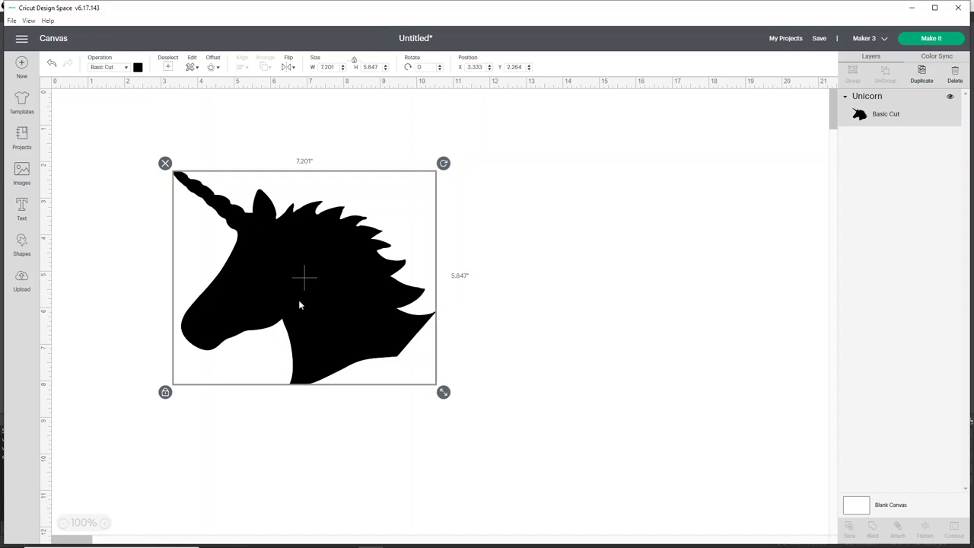
pyautogui.moveTo(299, 303); pyautogui.dragTo(306, 250)
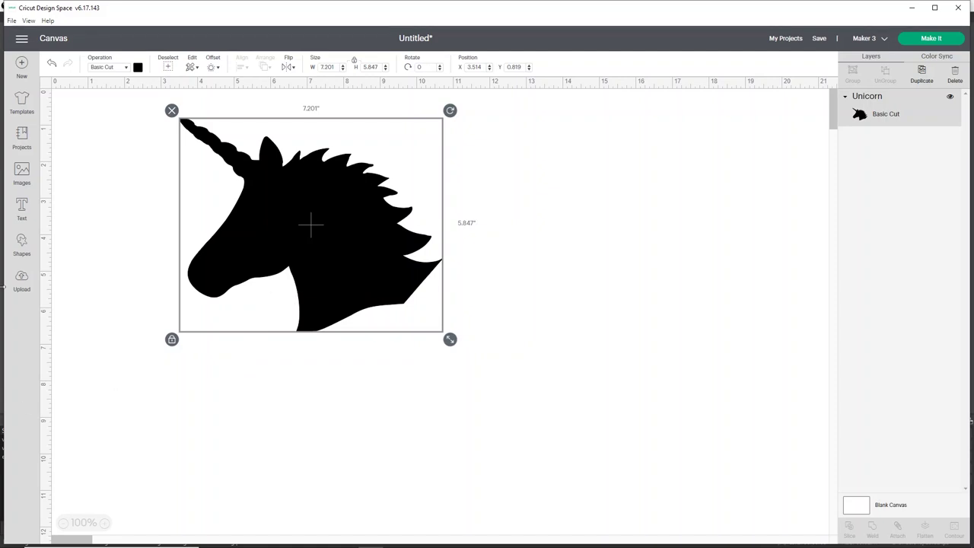
# Add a text containing the person's first name and place it below the unicorn at about X 5.6, Y 7.3.
pyautogui.click(22, 209)
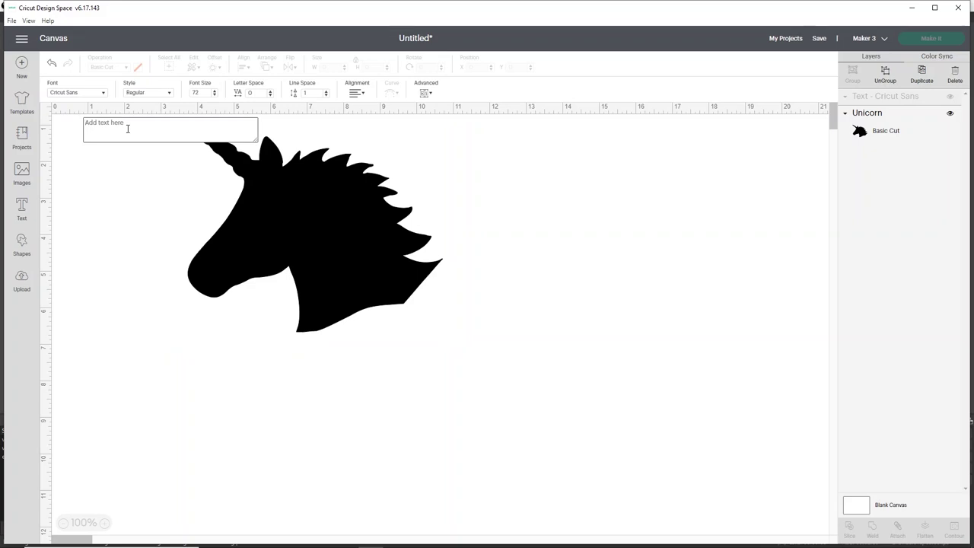
pyautogui.write('Sophia')
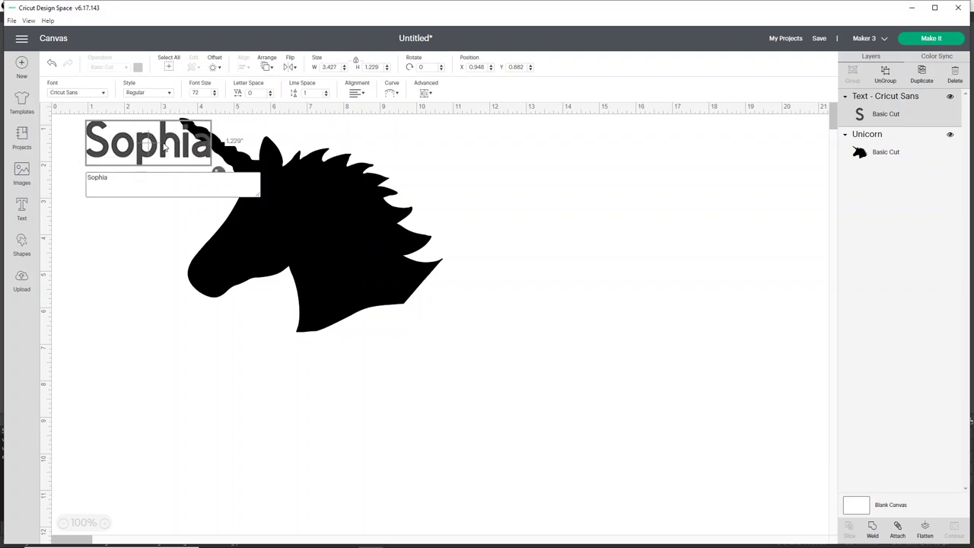
pyautogui.click(148, 217)
pyautogui.moveTo(159, 162); pyautogui.dragTo(330, 382)
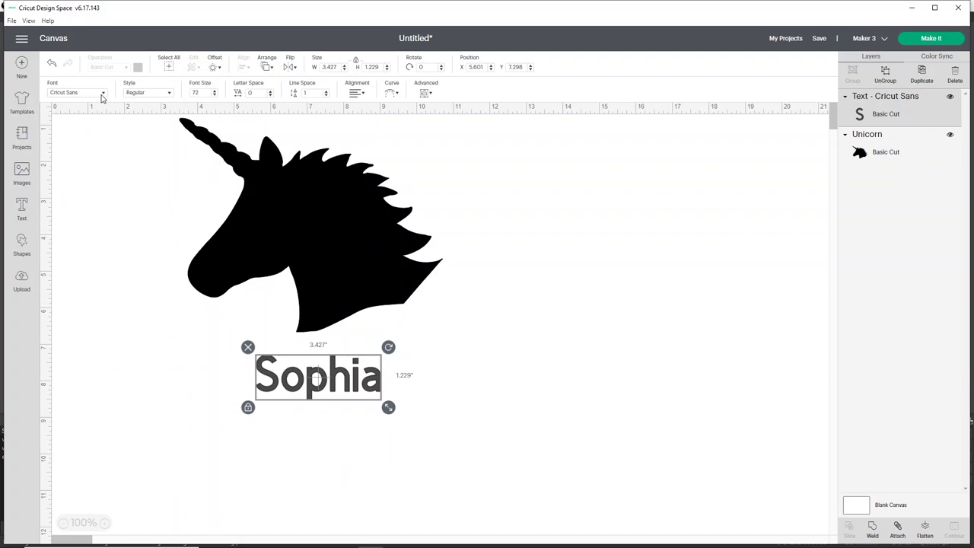
# Change the name text's font to the system font Birthday Balloons.
pyautogui.click(105, 96)
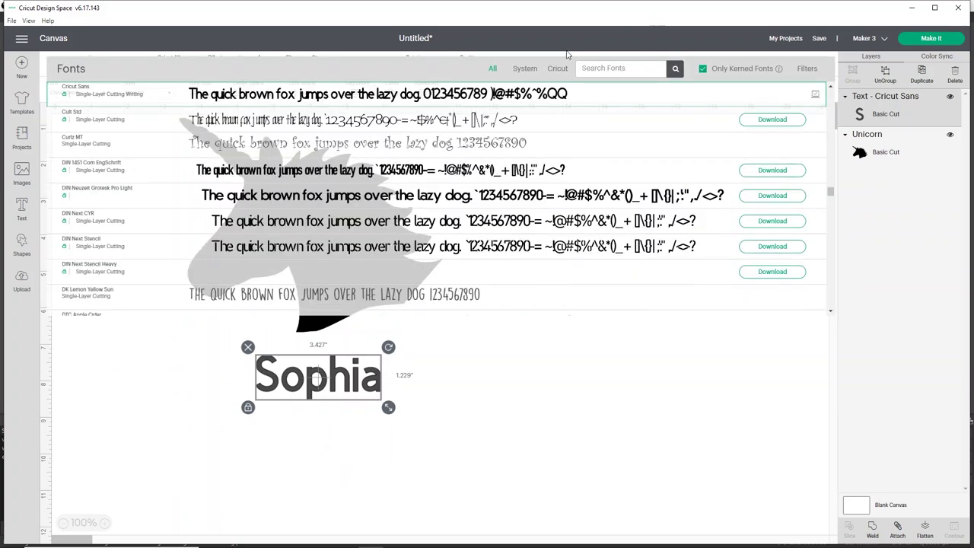
pyautogui.click(521, 70)
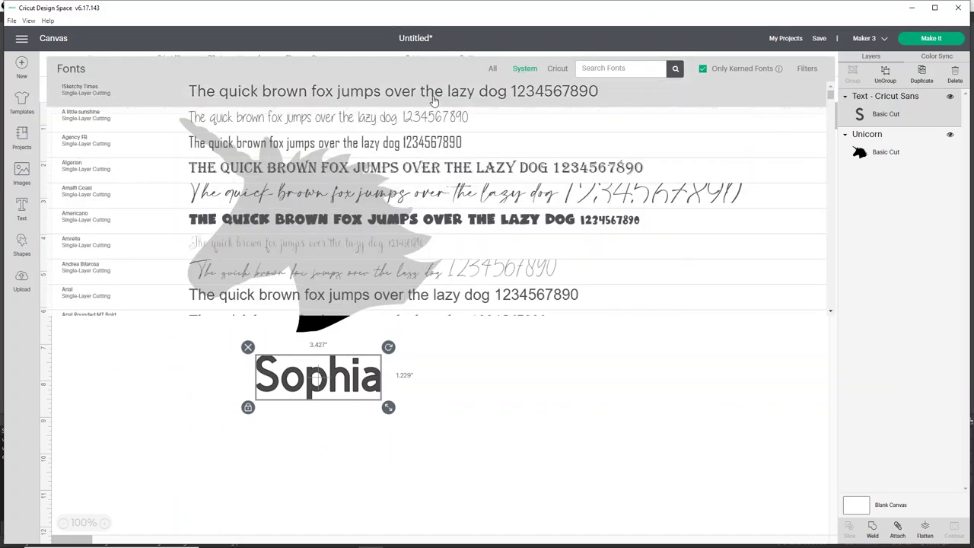
pyautogui.scroll(-10, 289, 218)
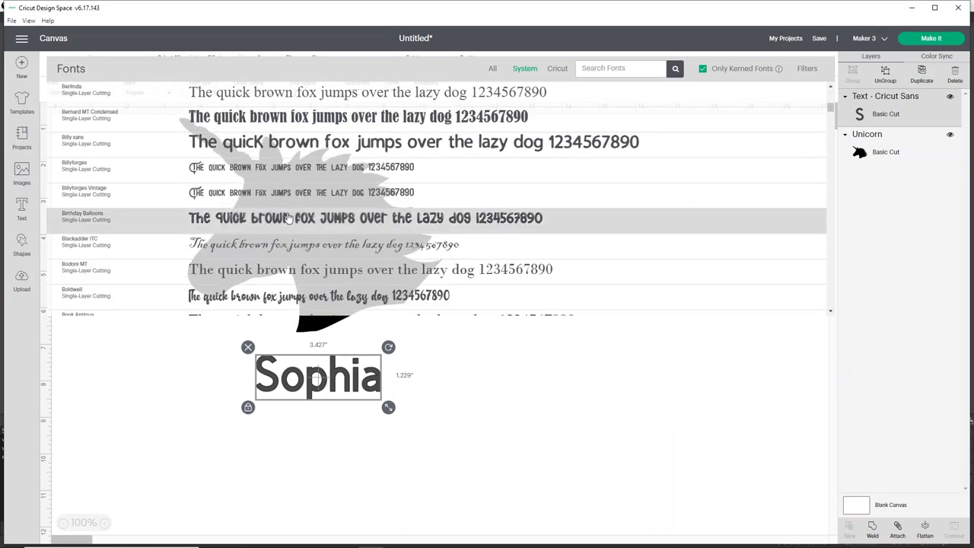
pyautogui.click(289, 218)
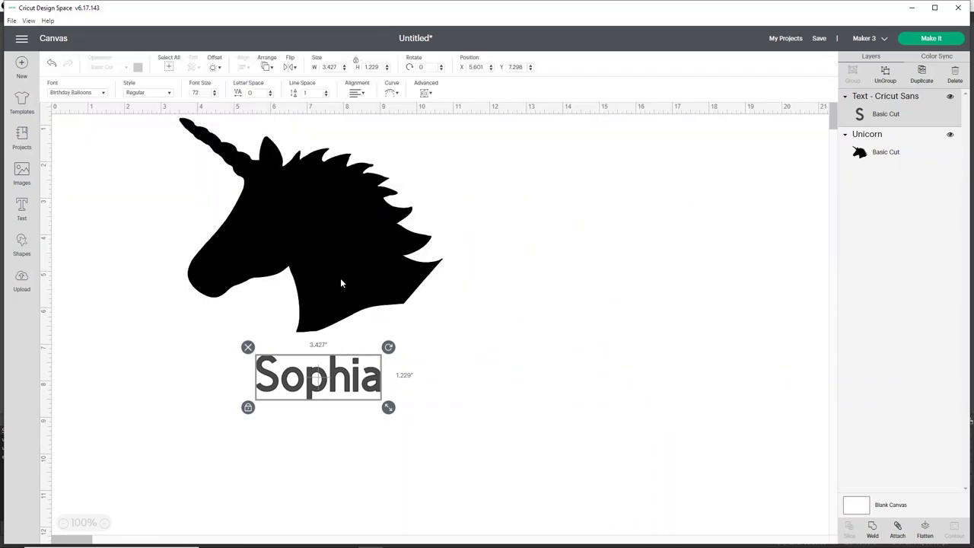
# Enlarge the name to about 5.5 by 1.63 inches and place it below the unicorn at about X 4.7, Y 7.05.
pyautogui.moveTo(354, 380); pyautogui.dragTo(459, 413)
pyautogui.moveTo(408, 393); pyautogui.dragTo(379, 396)
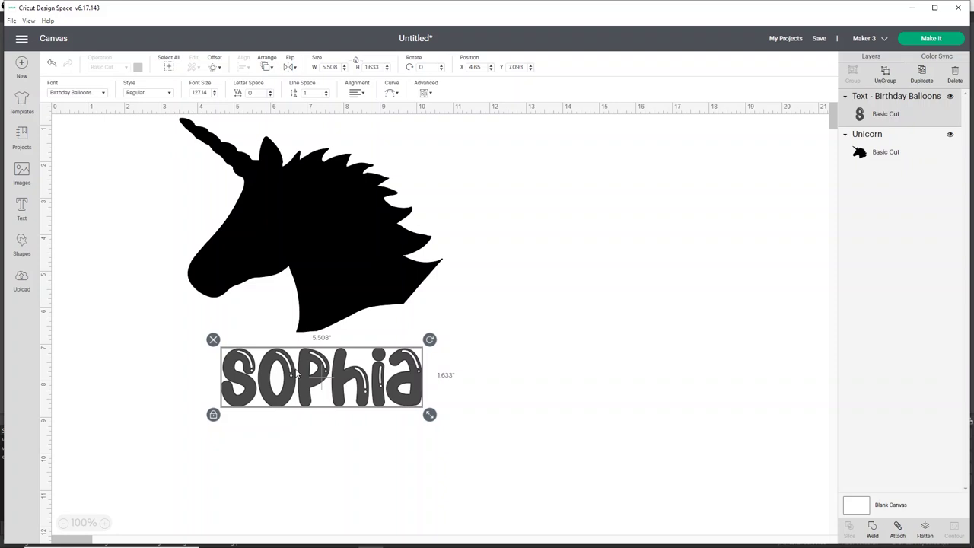
pyautogui.moveTo(296, 373); pyautogui.dragTo(297, 372)
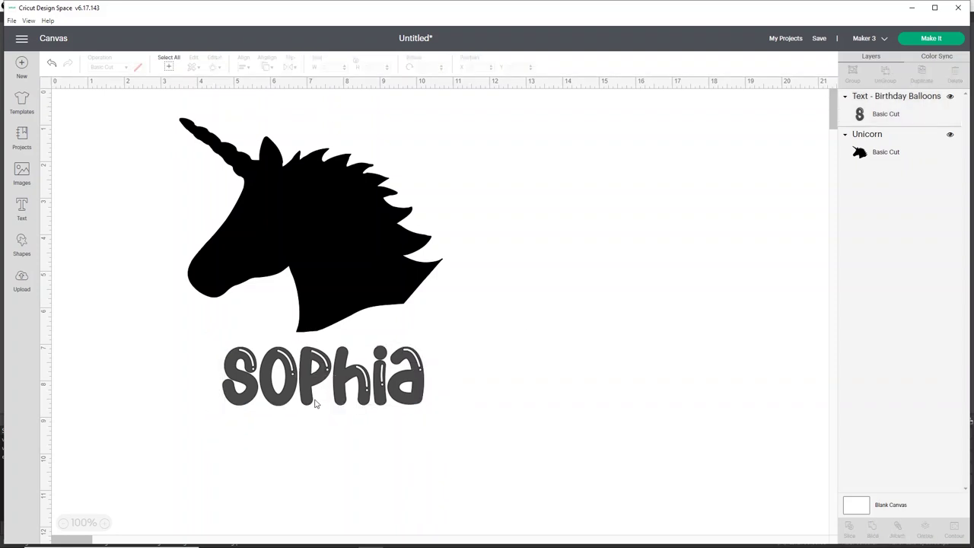
# Recolour the name text with the same black material colour as the unicorn.
pyautogui.click(138, 67)
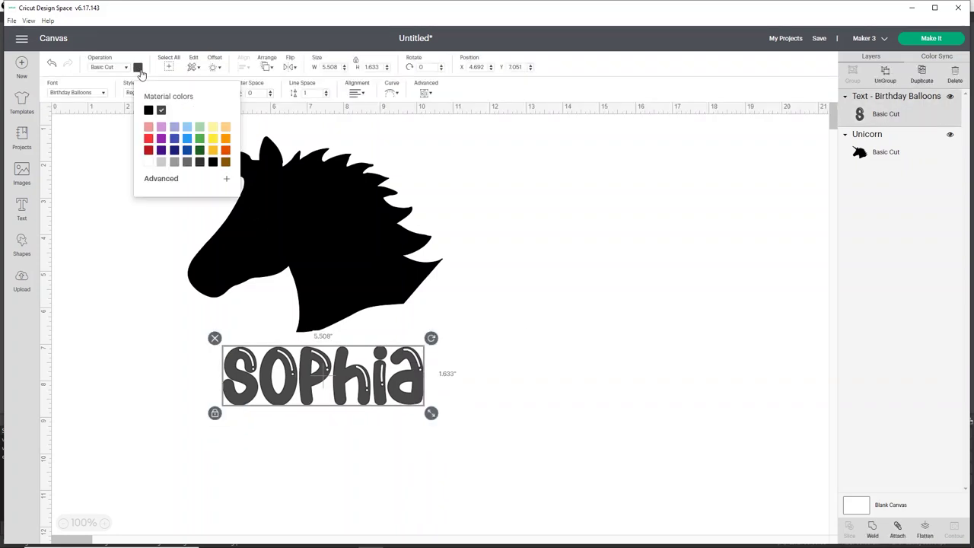
pyautogui.click(149, 111)
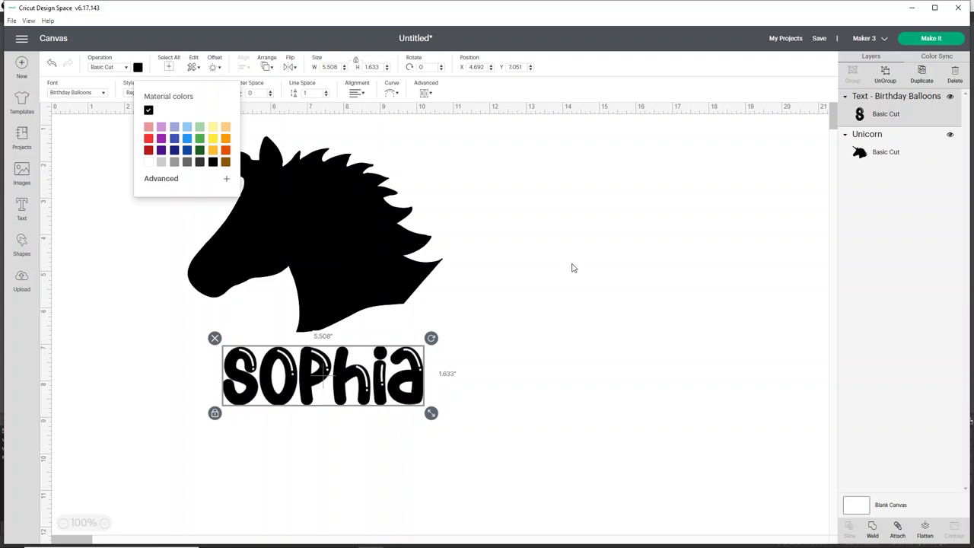
pyautogui.click(496, 380)
pyautogui.click(403, 397)
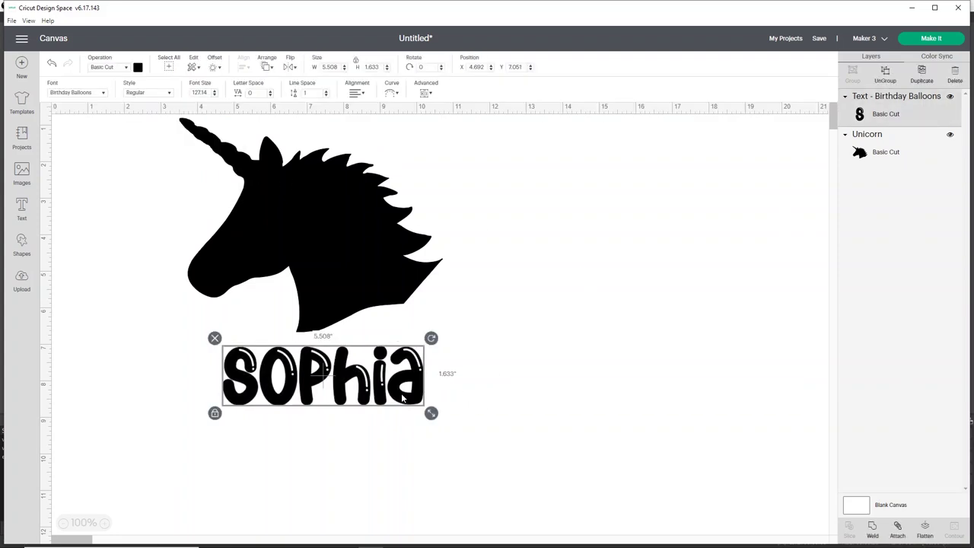
# Center the unicorn and the name horizontally on each other.
pyautogui.moveTo(548, 405); pyautogui.dragTo(320, 217)
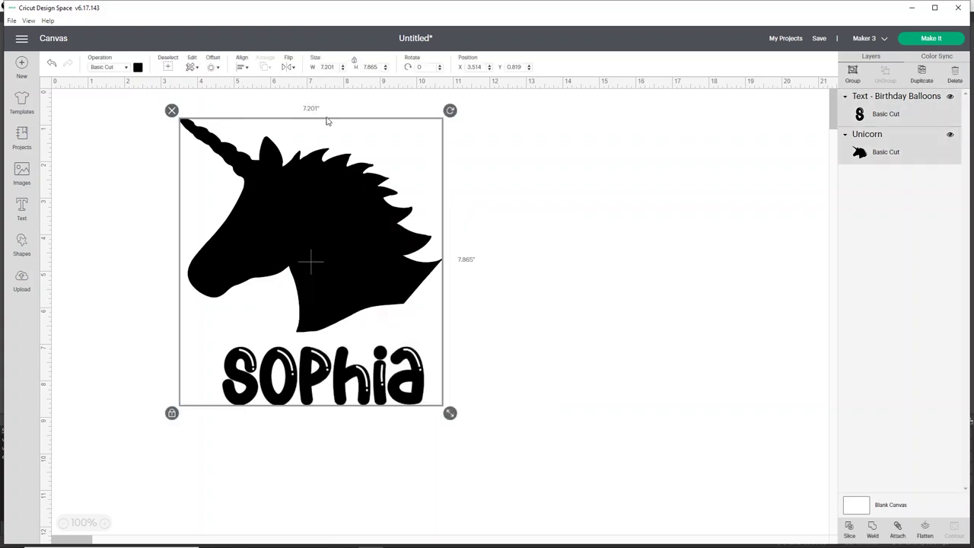
pyautogui.click(244, 68)
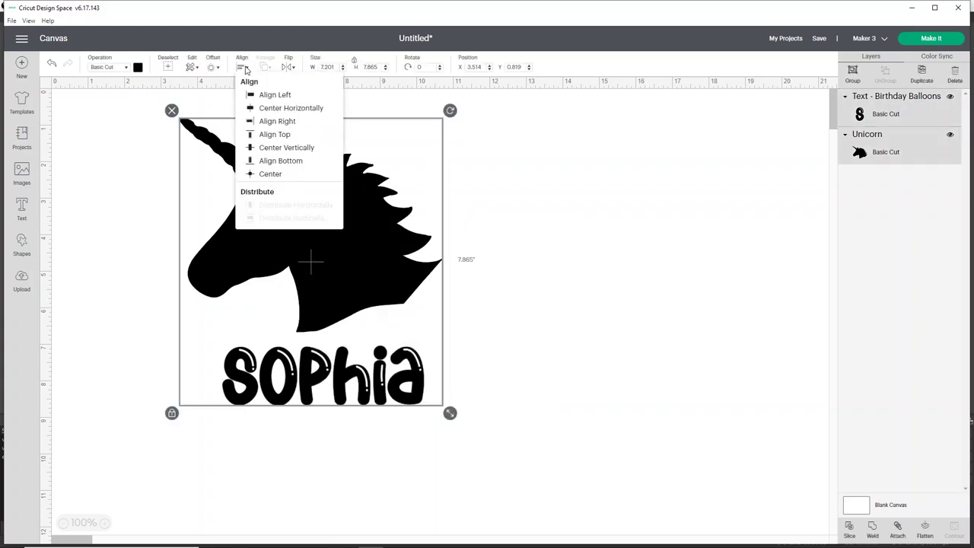
pyautogui.click(268, 108)
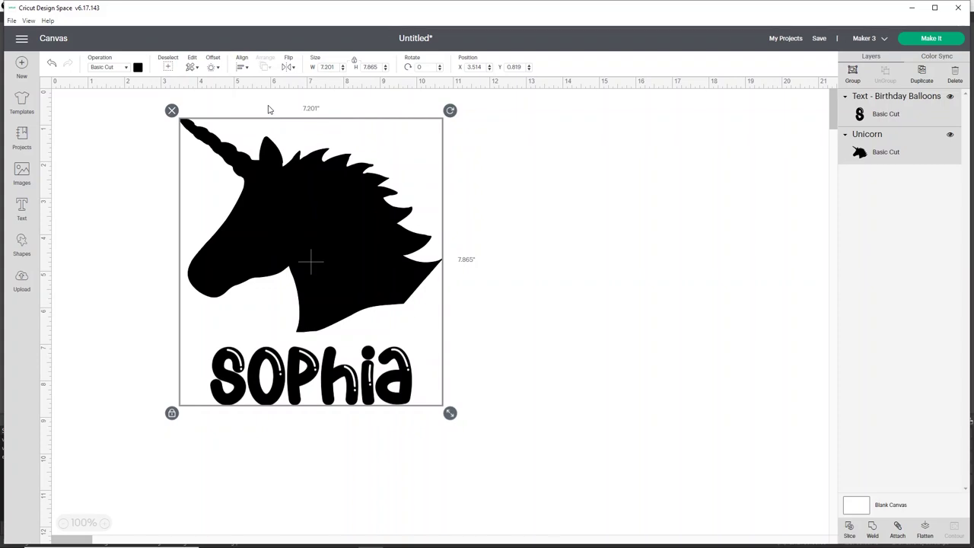
pyautogui.click(514, 344)
# Nudge the name up close under the unicorn's neck, to about Y 6.75.
pyautogui.click(335, 388)
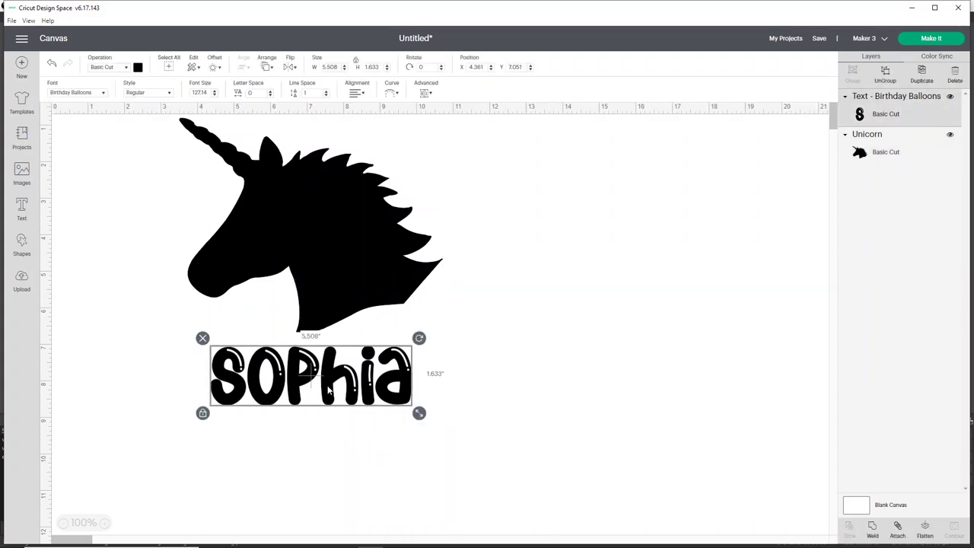
pyautogui.press('Up')
pyautogui.press('Up')
pyautogui.press('Up')
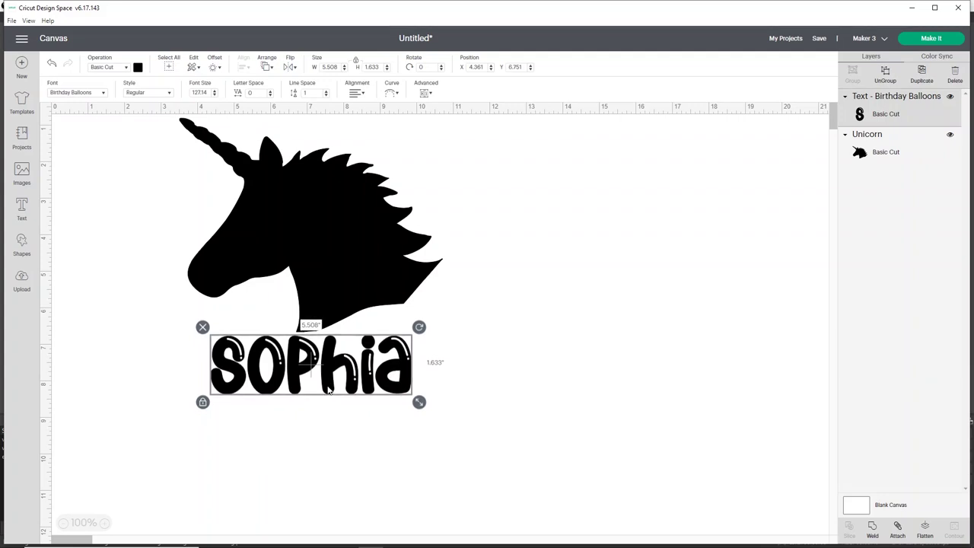
# Select the unicorn together with the name and attach them to each other.
pyautogui.click(494, 398)
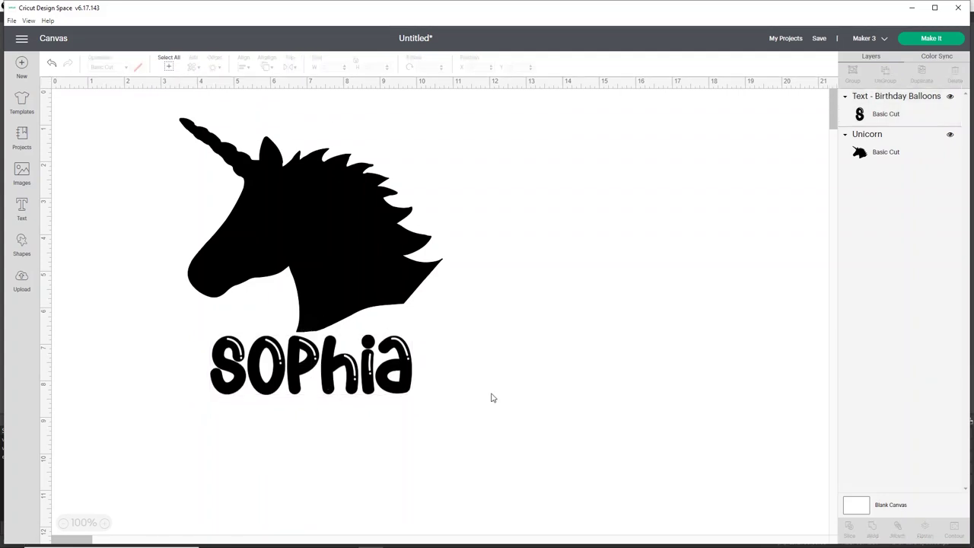
pyautogui.moveTo(541, 389); pyautogui.dragTo(205, 193)
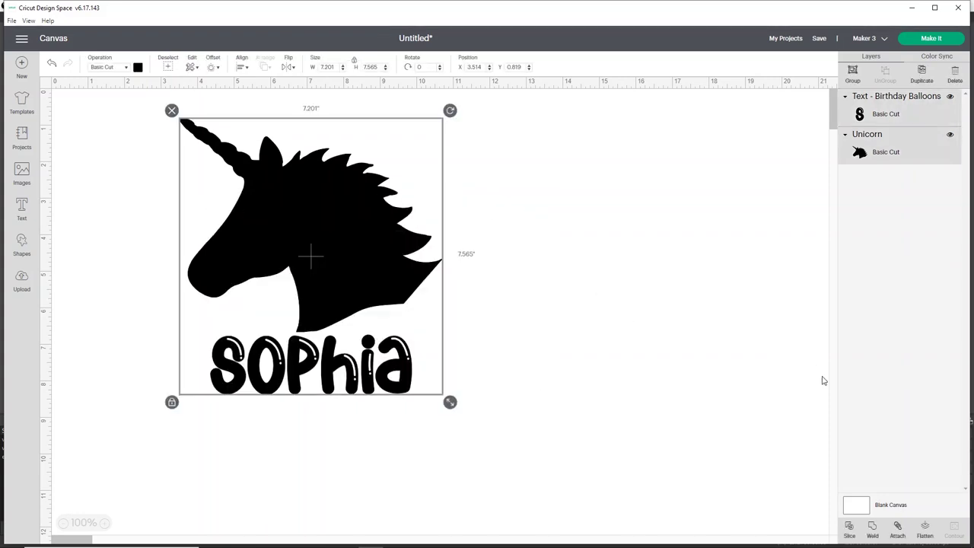
pyautogui.click(898, 528)
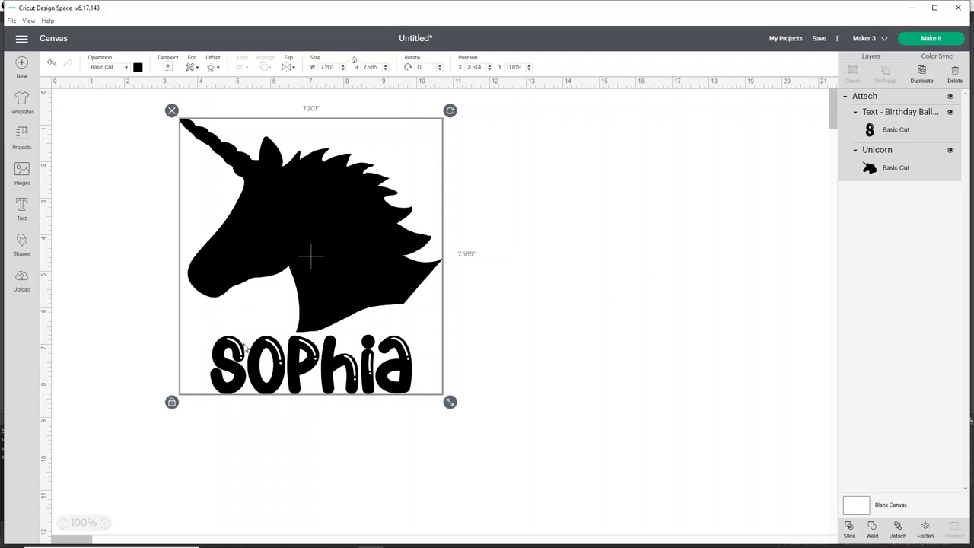
# Flip the attached design horizontally and send the project on to be made.
pyautogui.click(290, 67)
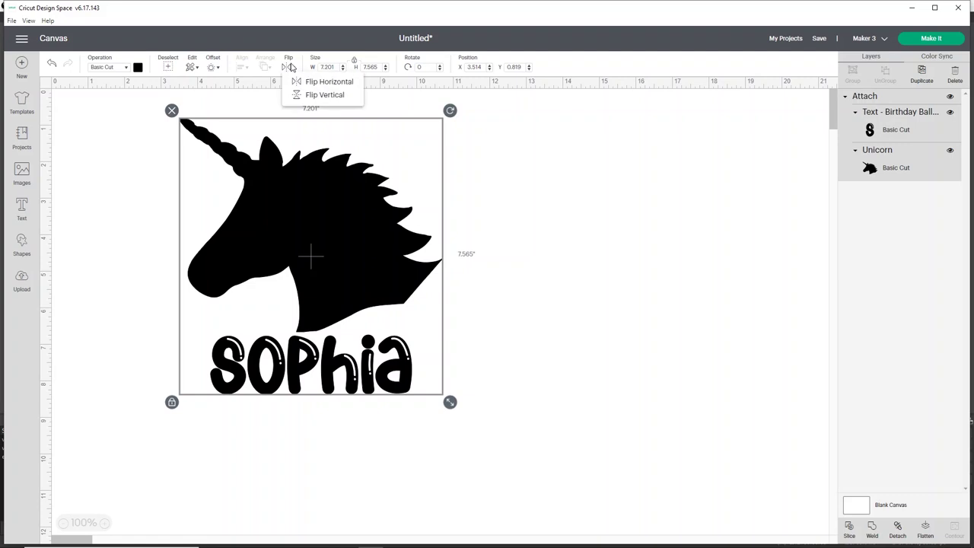
pyautogui.click(297, 83)
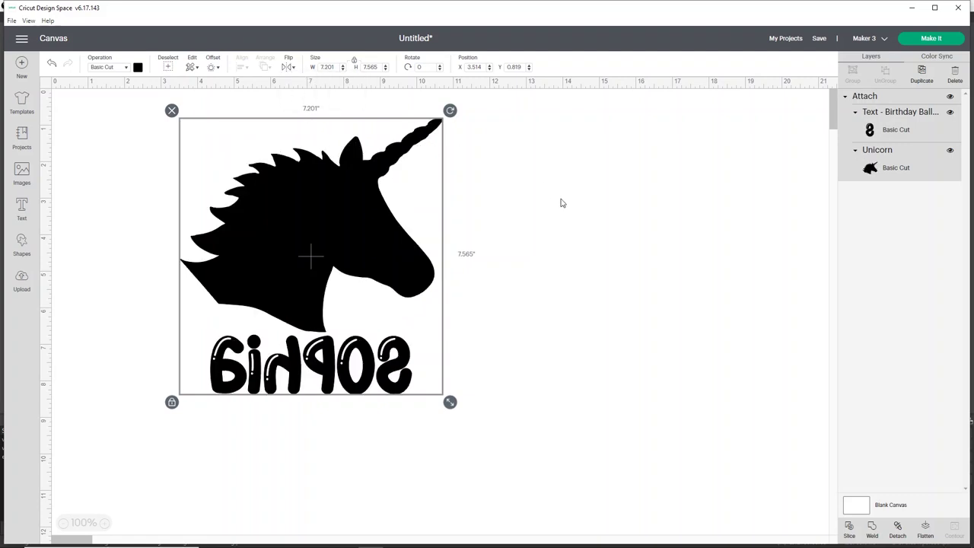
pyautogui.click(915, 43)
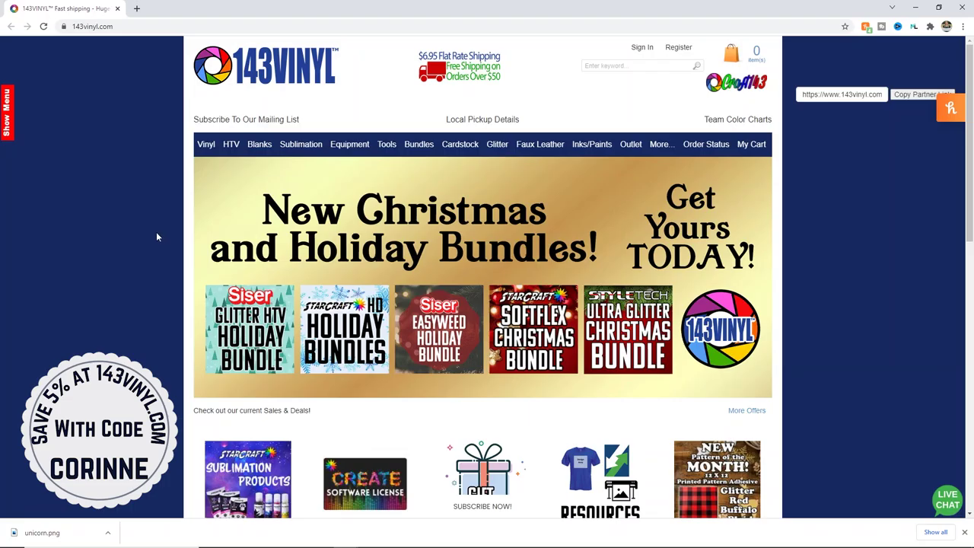
# On the 143VINYL website in the browser, open the Material Cutter and Press Settings file and examine its heat transfer vinyl tables.
pyautogui.click(6, 111)
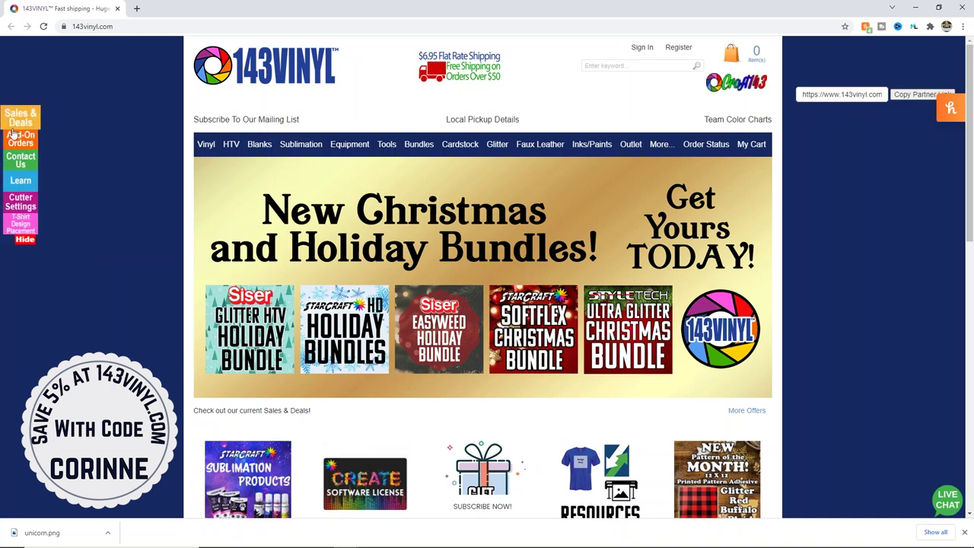
pyautogui.click(17, 204)
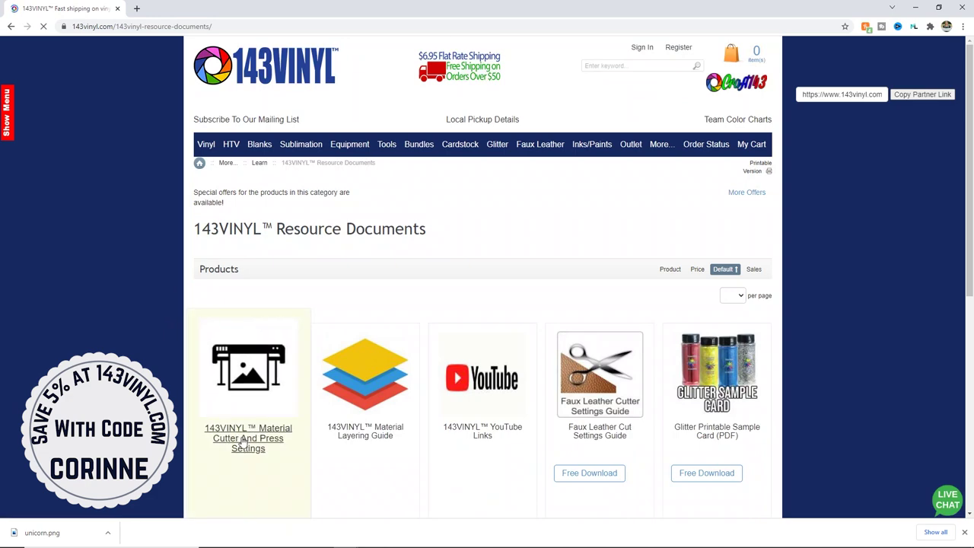
pyautogui.click(245, 436)
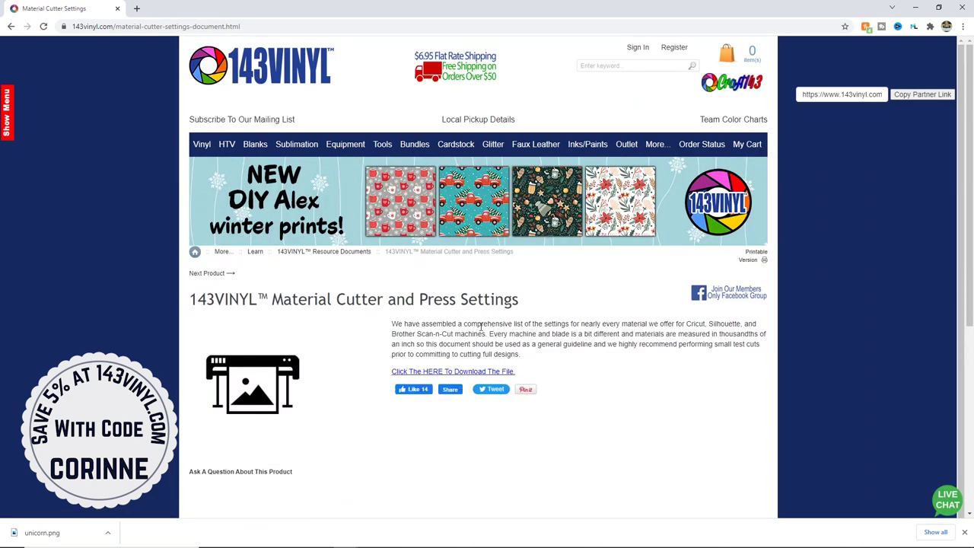
pyautogui.click(476, 373)
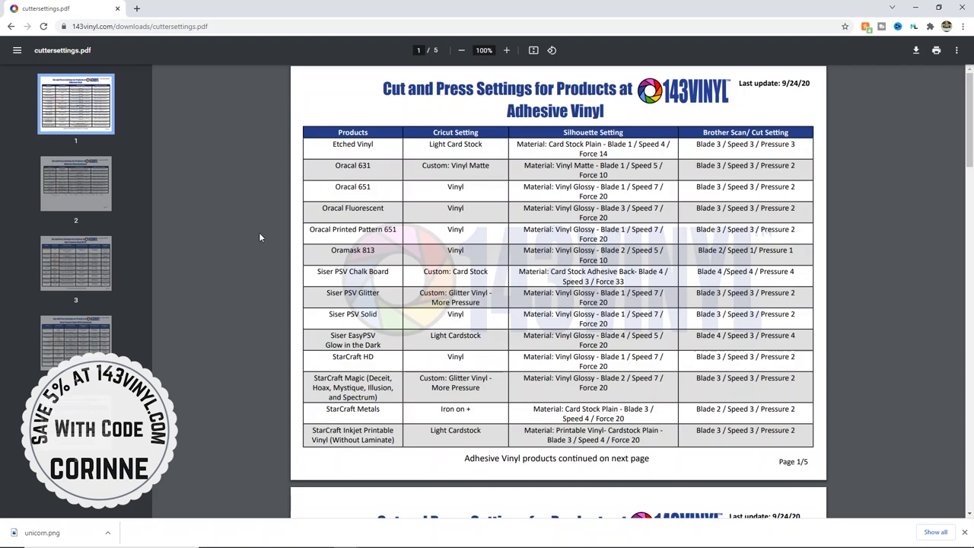
pyautogui.scroll(-10, 259, 236)
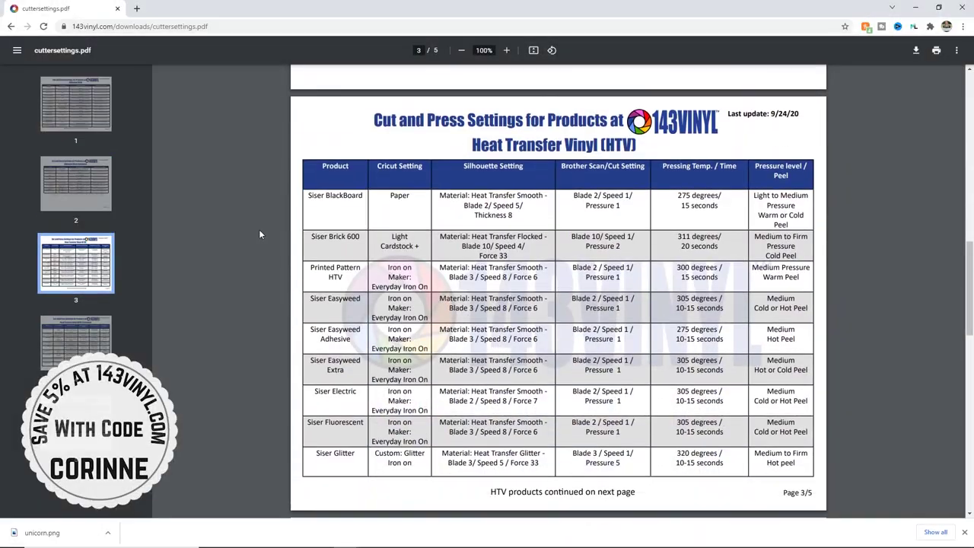
pyautogui.scroll(-5, 259, 229)
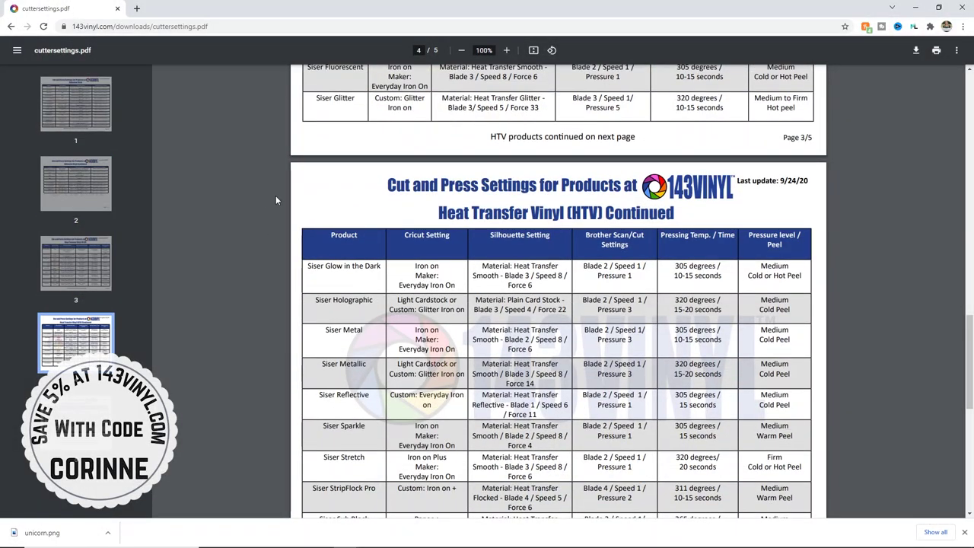
pyautogui.scroll(4, 284, 191)
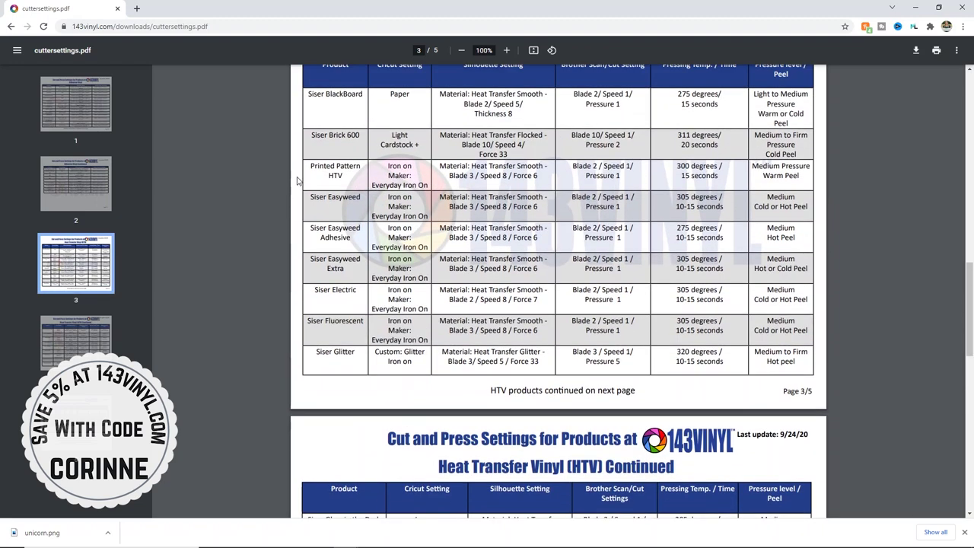
pyautogui.scroll(-3, 283, 256)
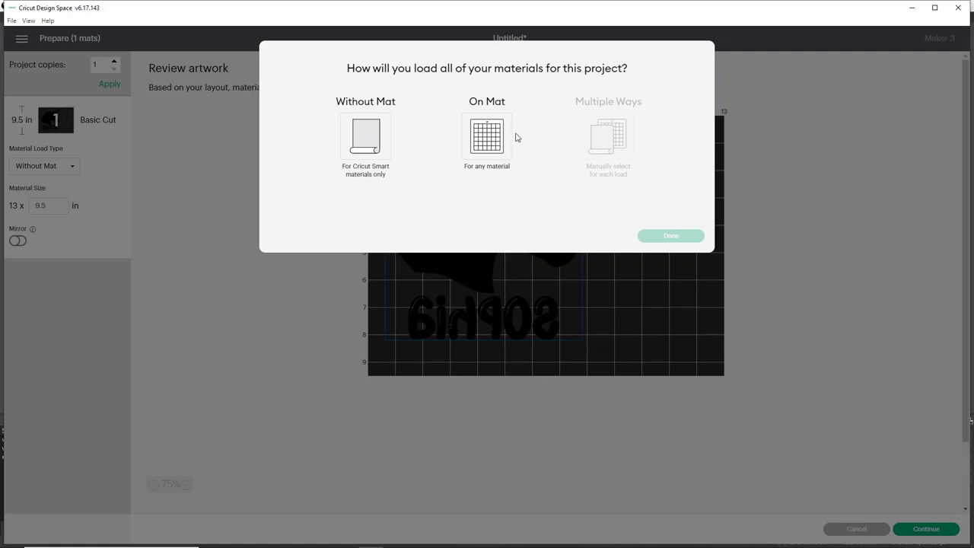
# Back in Cricut Design Space, choose On Mat loading for all materials and set the base material to Everyday Iron-On.
pyautogui.click(483, 137)
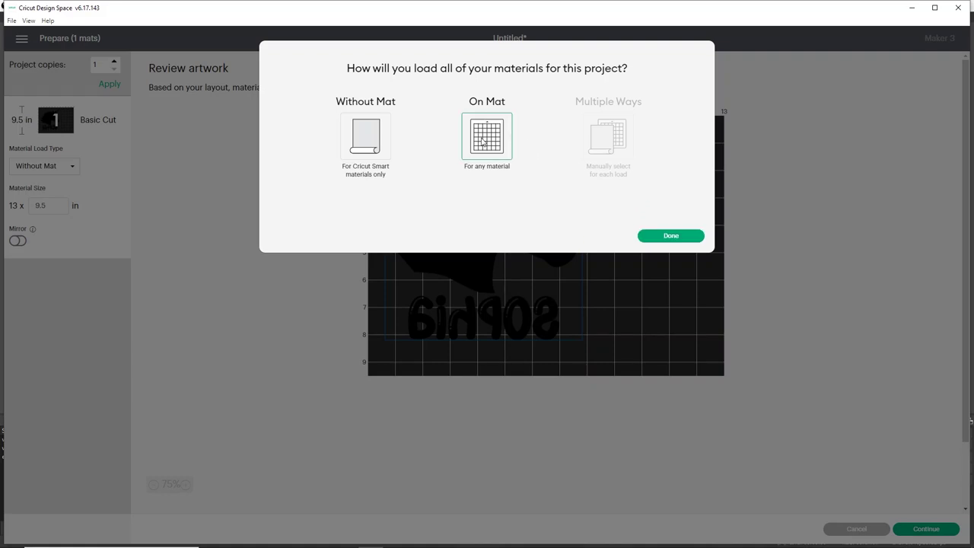
pyautogui.click(660, 236)
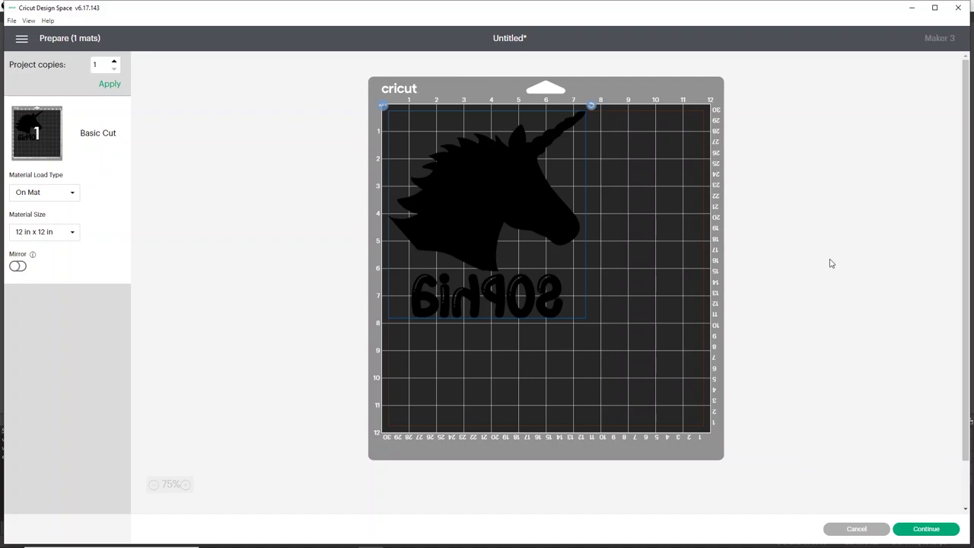
pyautogui.click(910, 528)
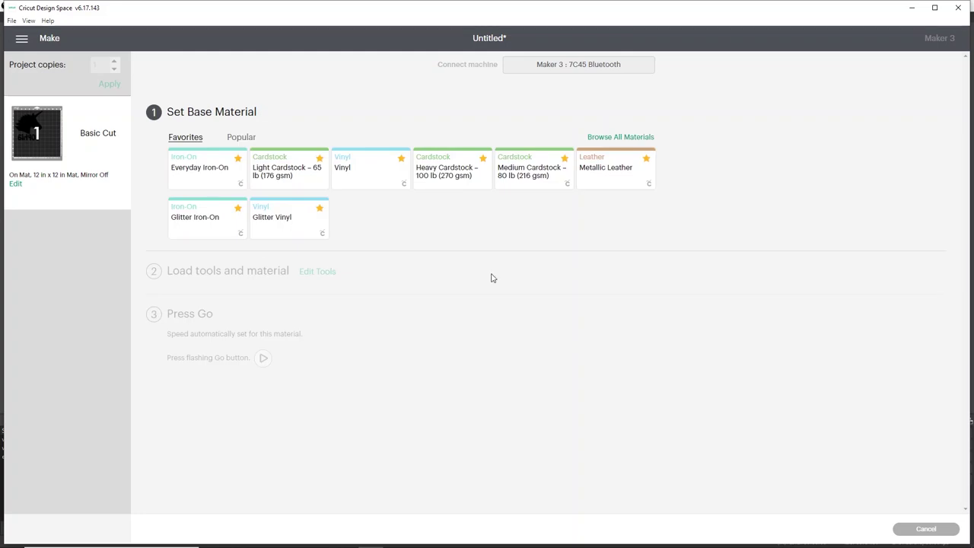
pyautogui.click(191, 176)
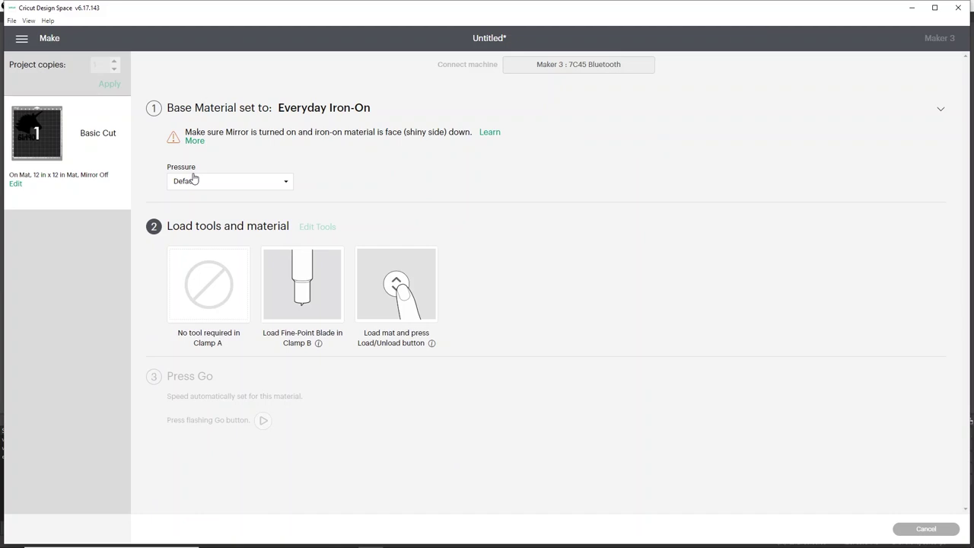